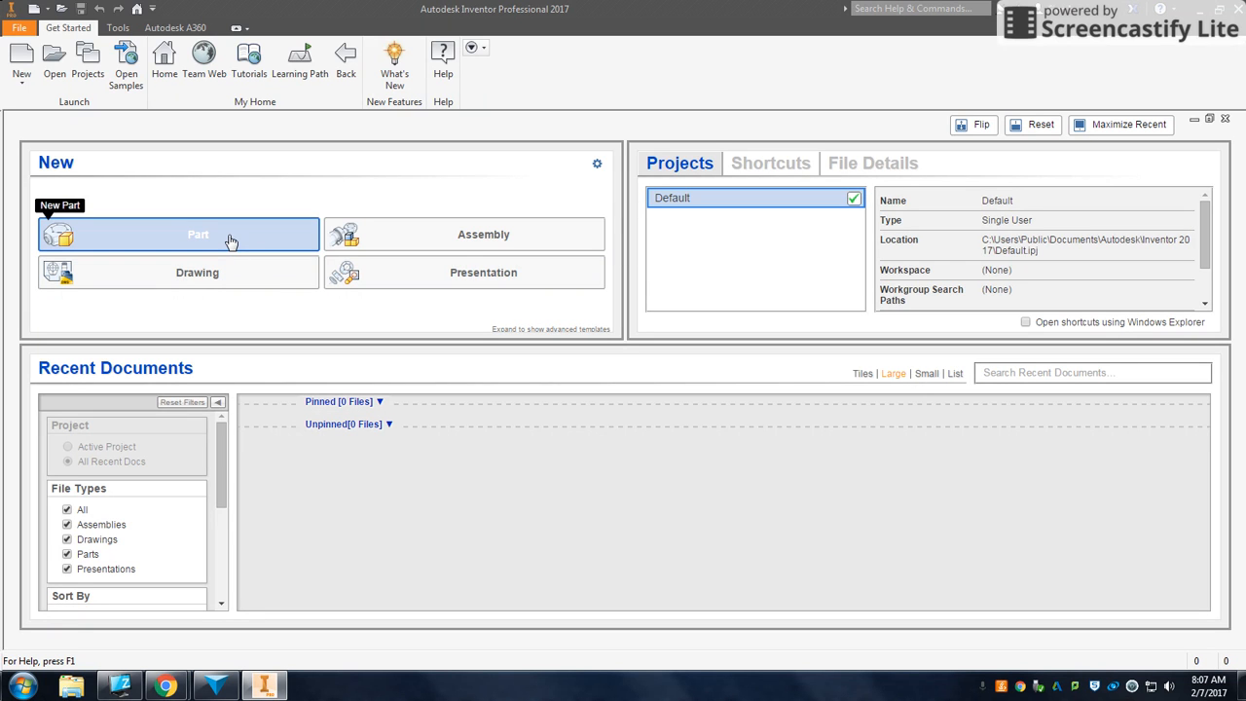
- Create a new part file
click(231, 241)
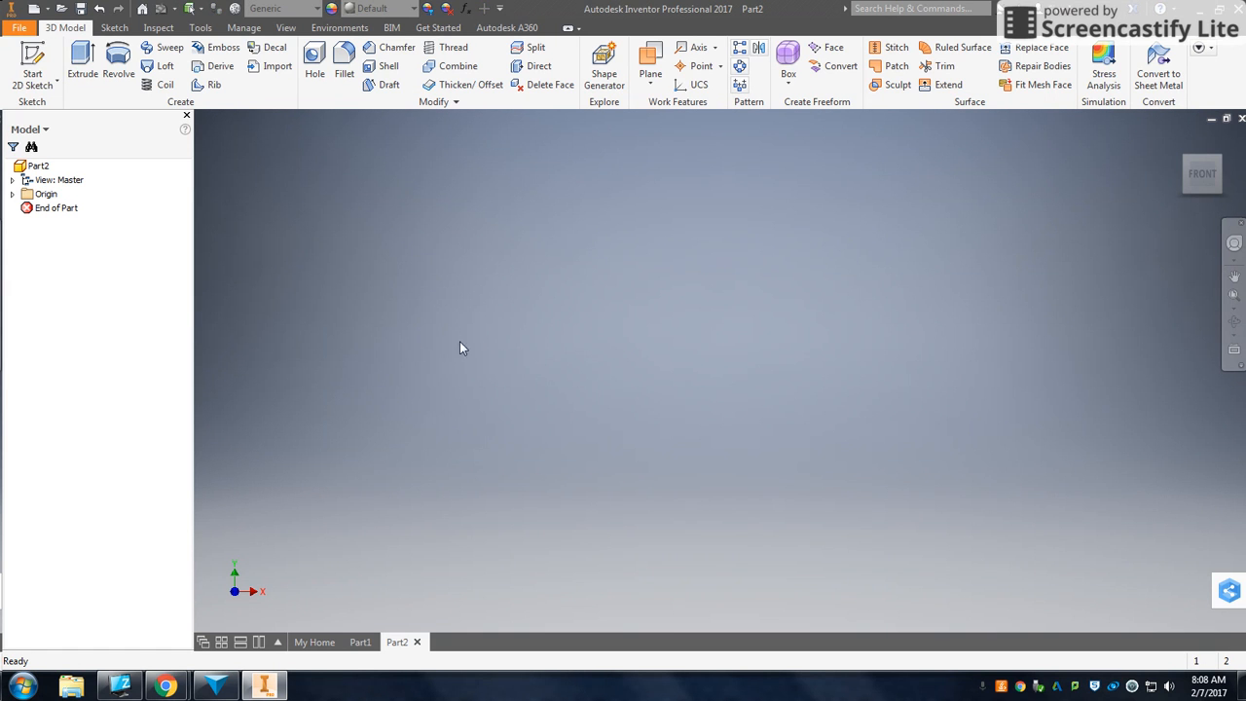
click(215, 687)
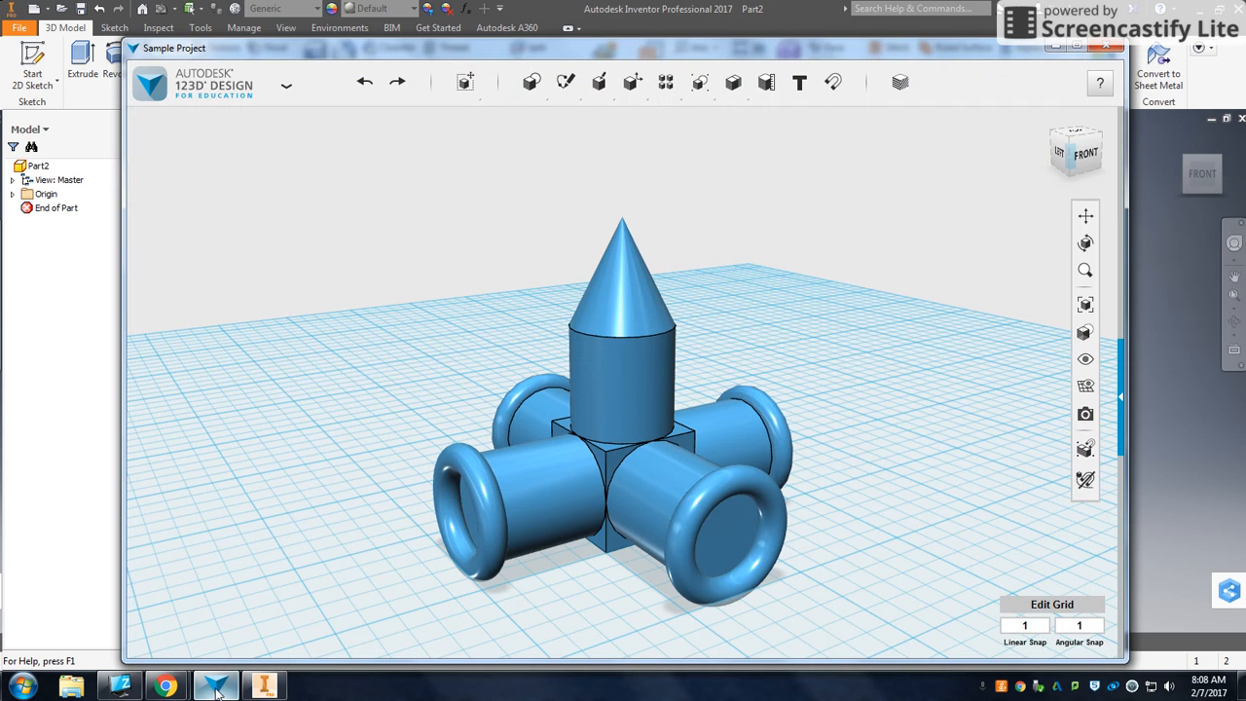
click(262, 686)
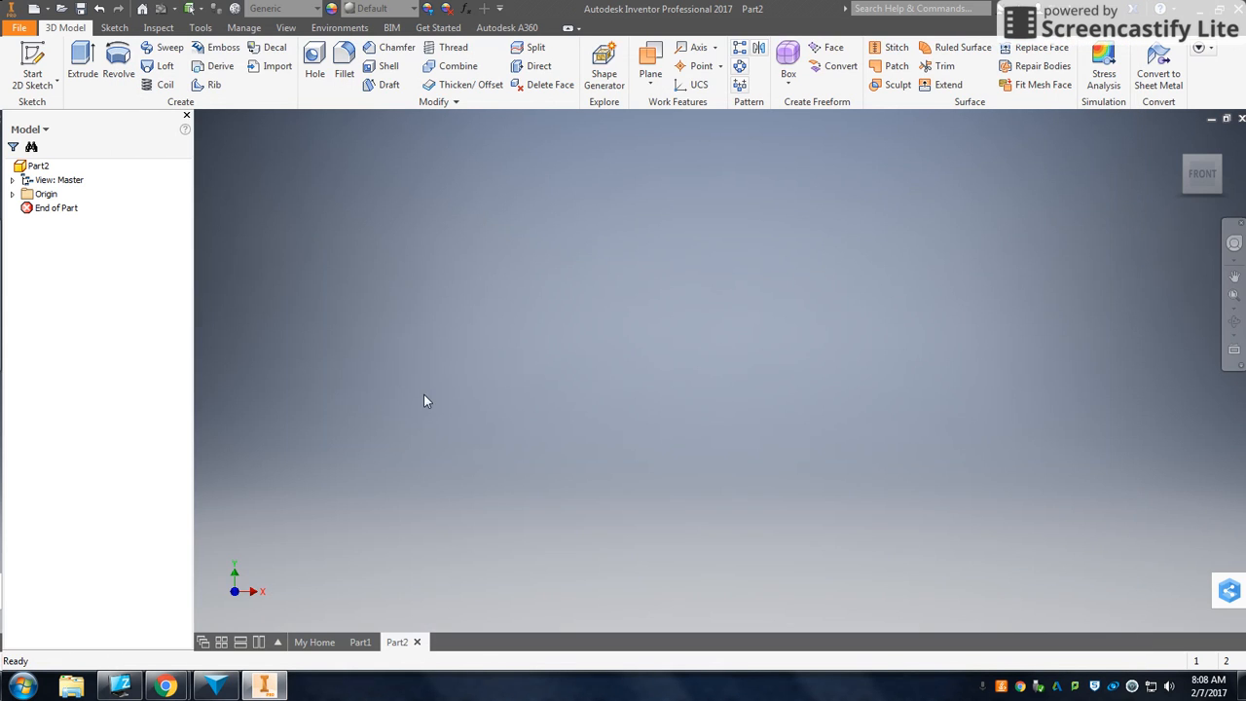
click(789, 82)
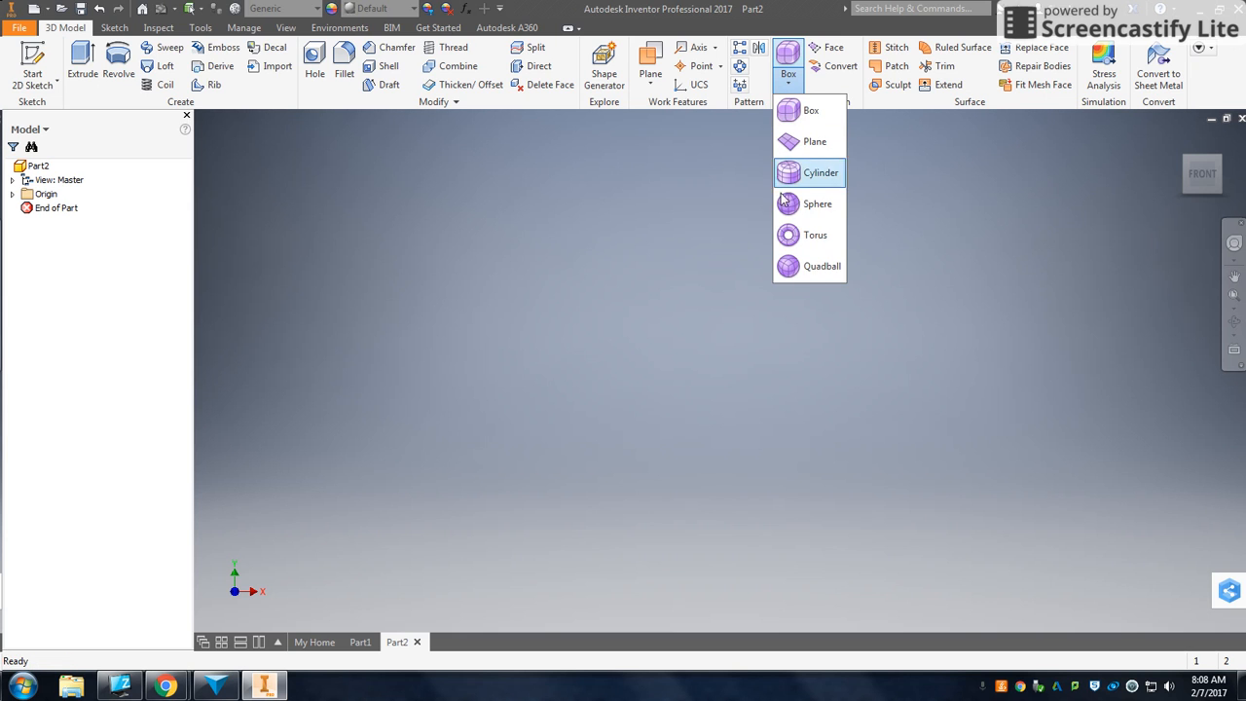
click(611, 304)
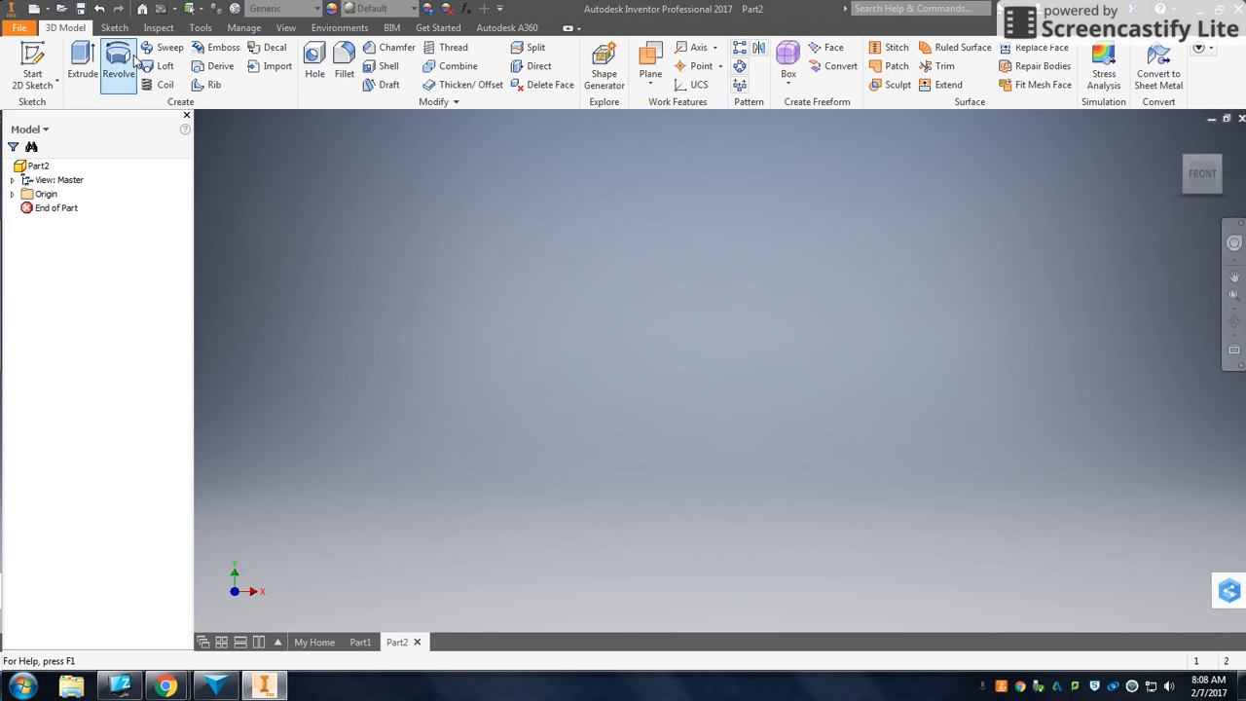
- Sketch a circle of about 0.84 in radius centred at the origin on the XZ plane and finish the sketch
click(35, 63)
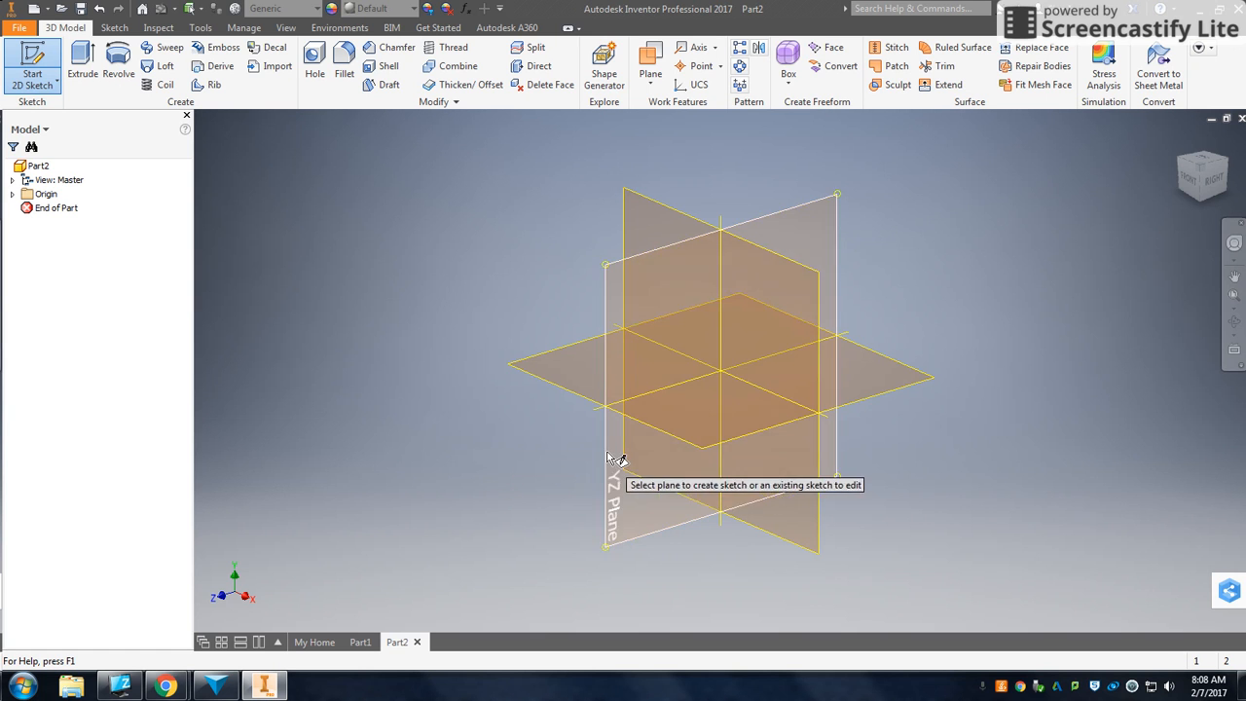
click(716, 416)
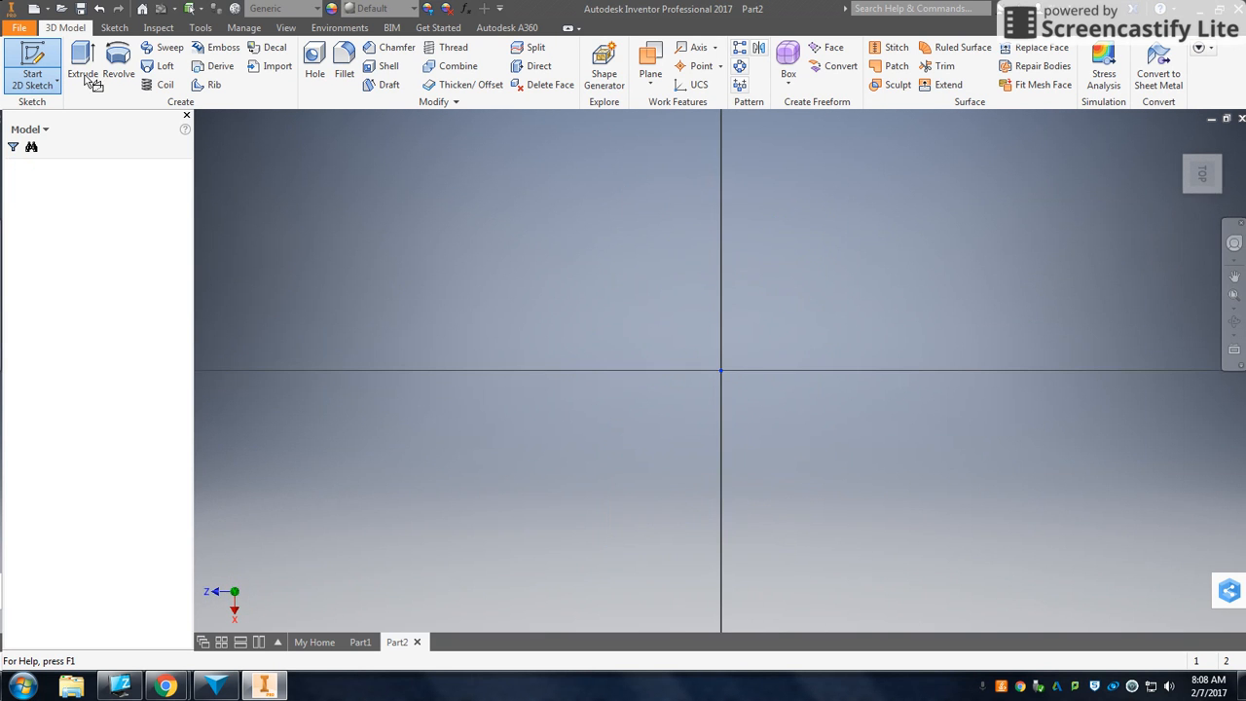
click(120, 60)
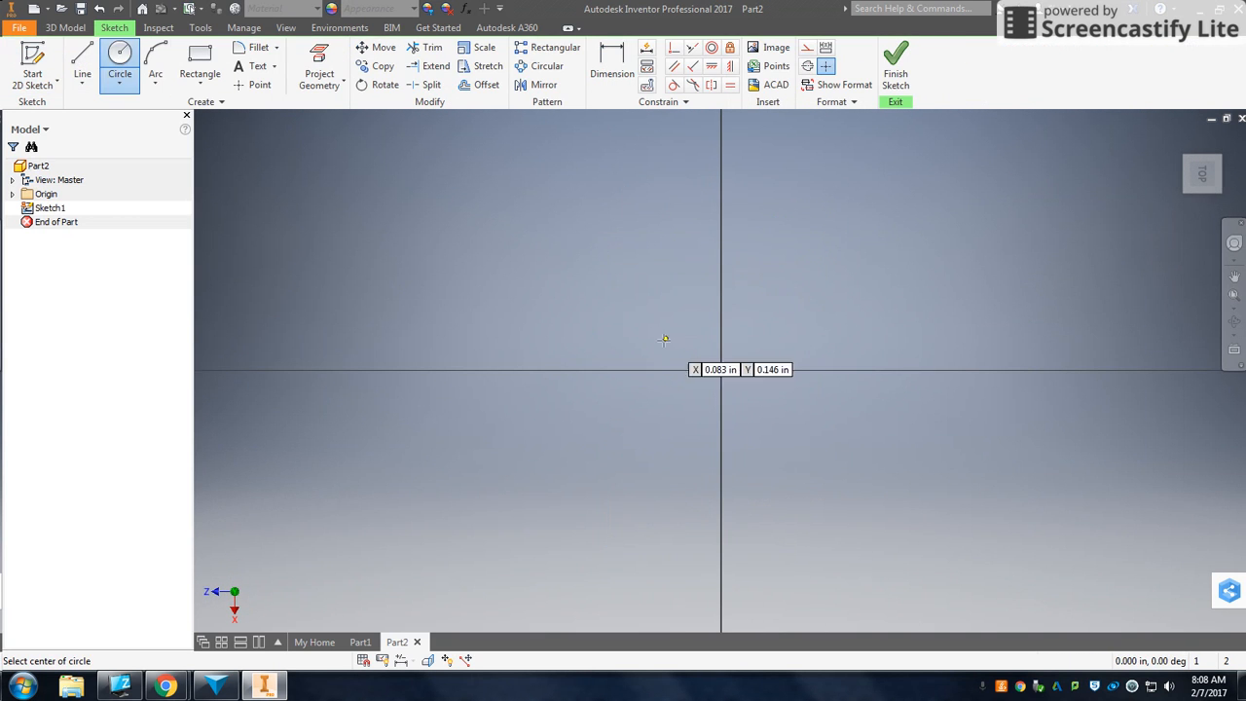
click(721, 371)
click(853, 286)
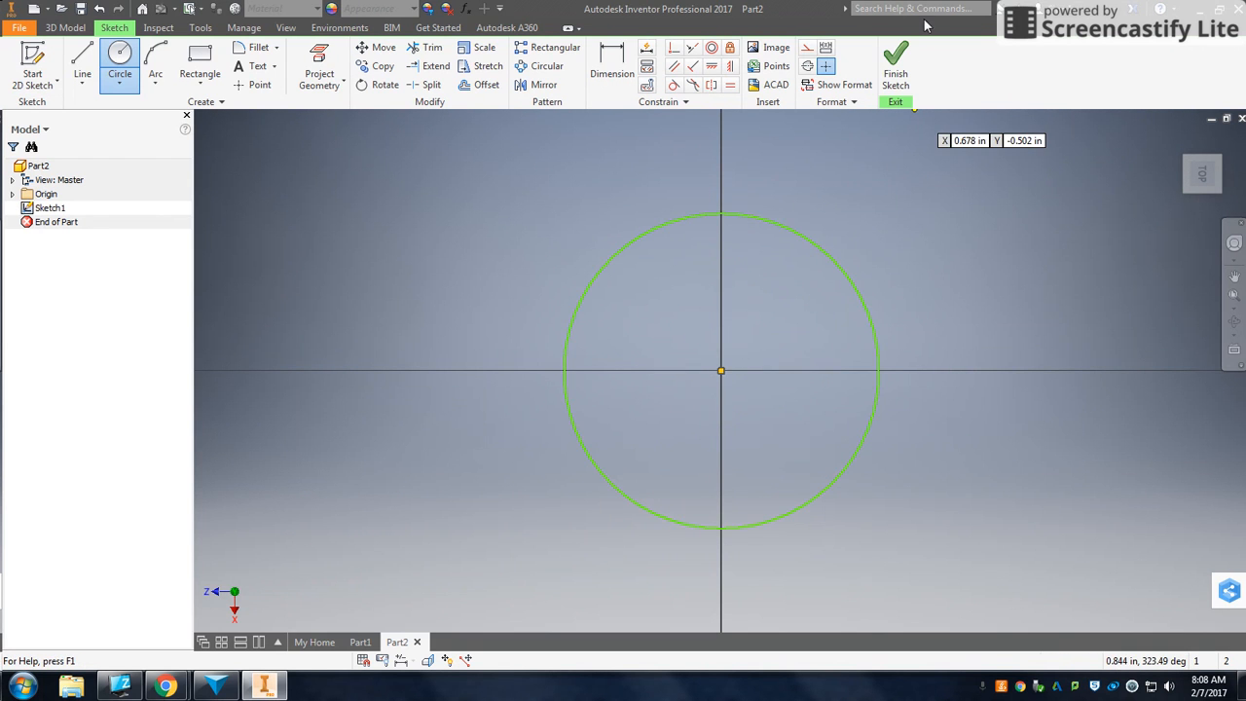
click(896, 63)
- Extrude the circle 1 in into a cylinder
click(82, 64)
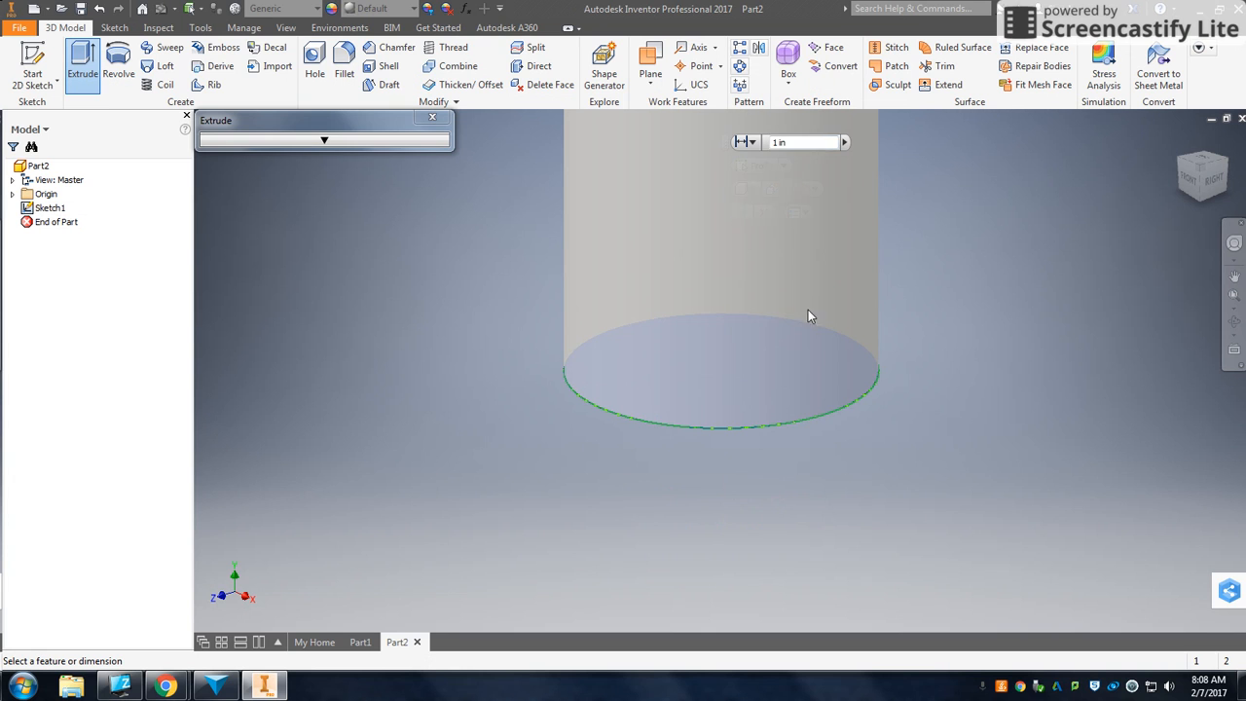
mouse_move(809, 228)
click(742, 216)
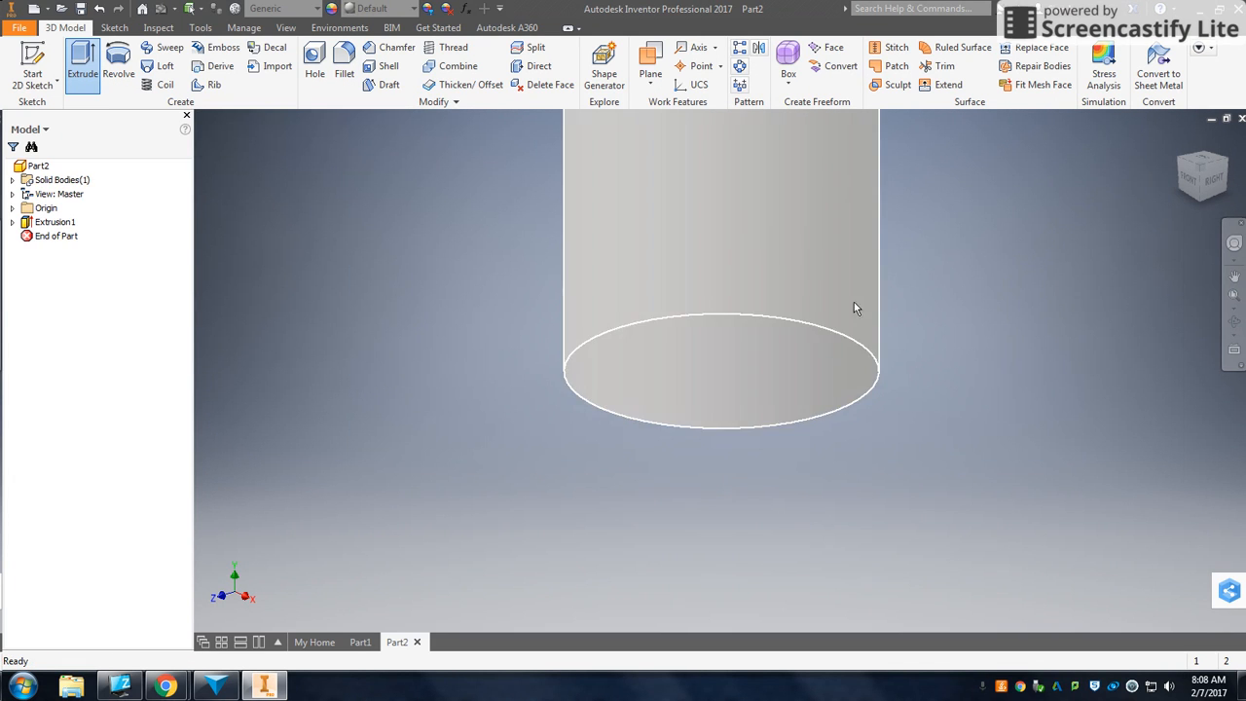
scroll(875, 326, down, 3)
scroll(874, 326, down, 2)
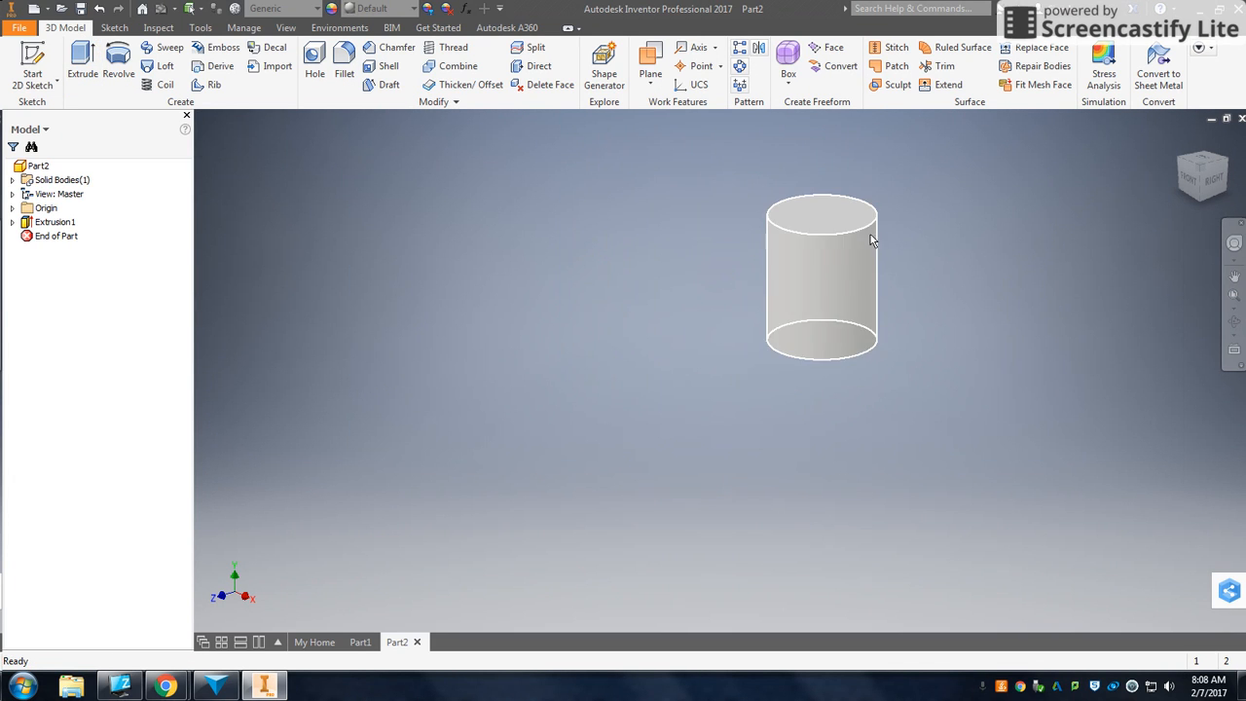
- On the cylinder's top face, sketch a centred 1 in by 1 in two-point-center rectangle and finish the sketch
click(829, 223)
click(896, 203)
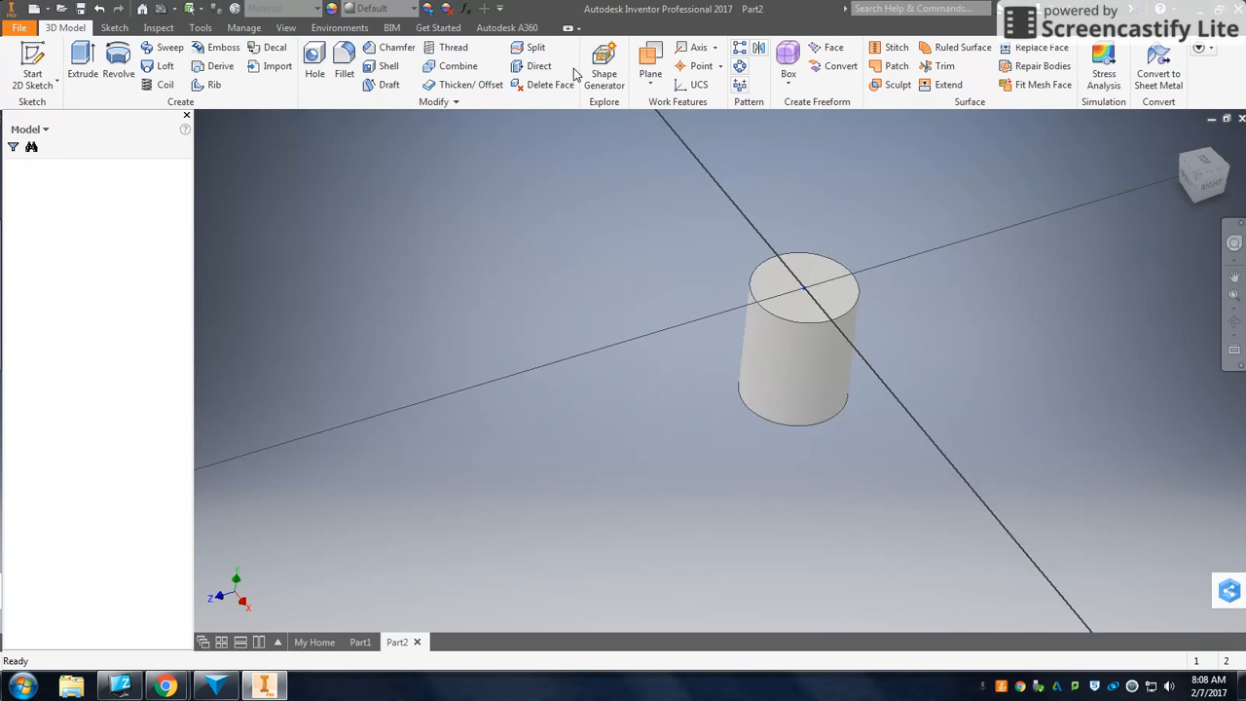
click(198, 58)
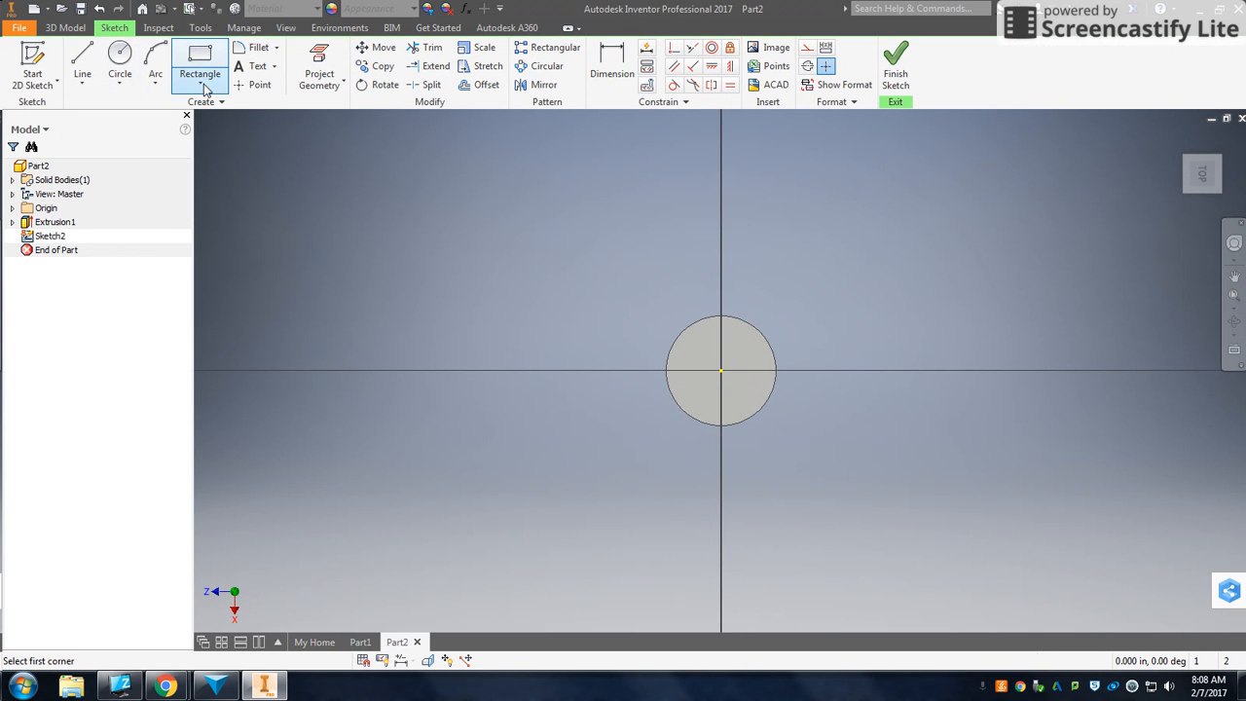
click(199, 79)
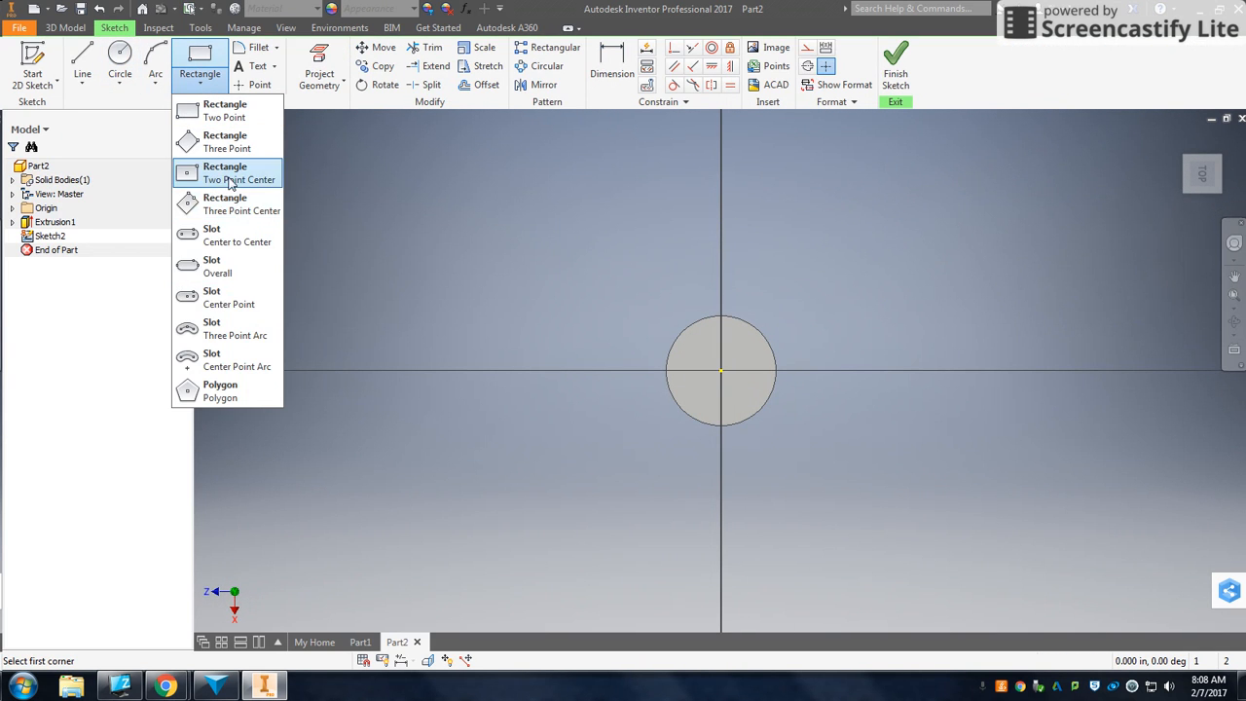
click(230, 175)
click(720, 370)
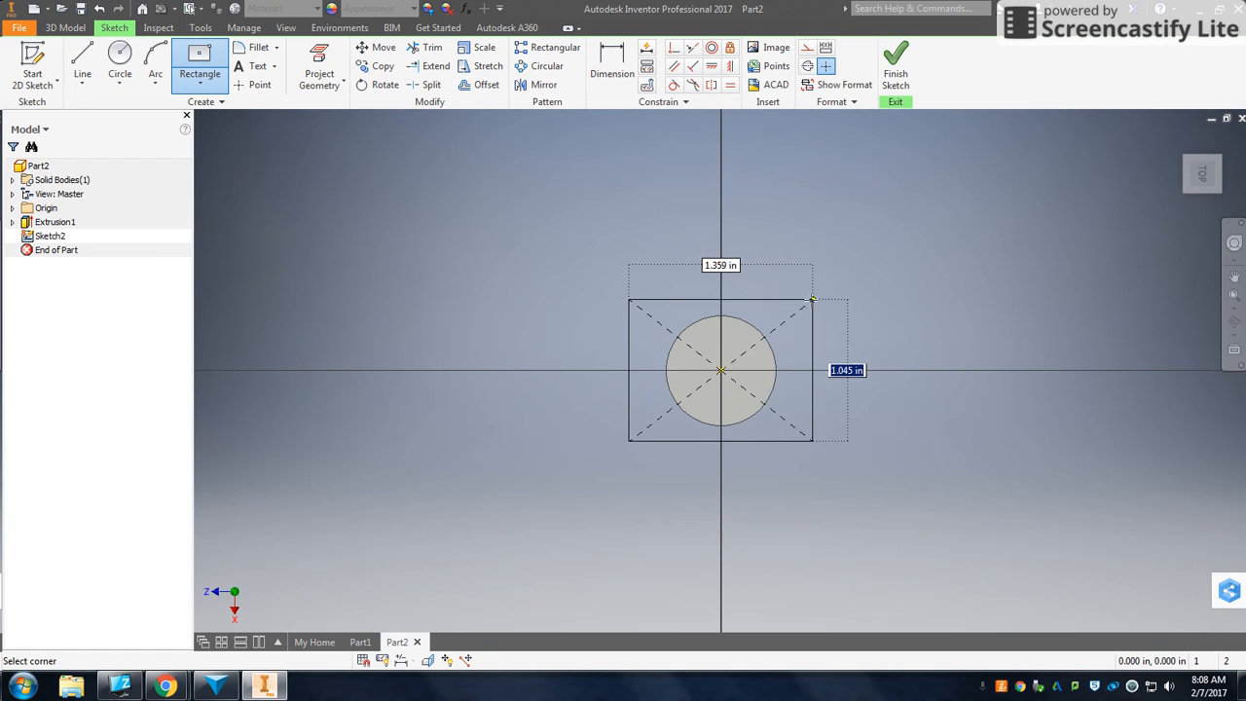
text(1)
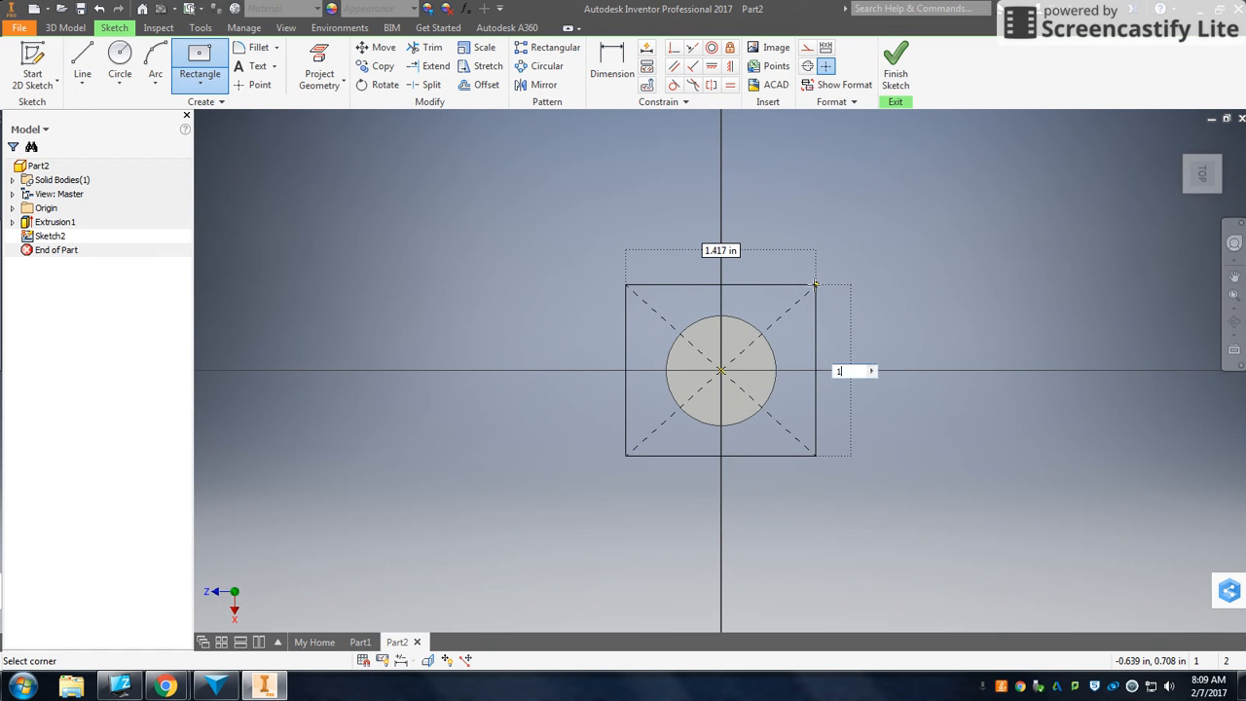
key(Tab)
text(1)
key(Tab)
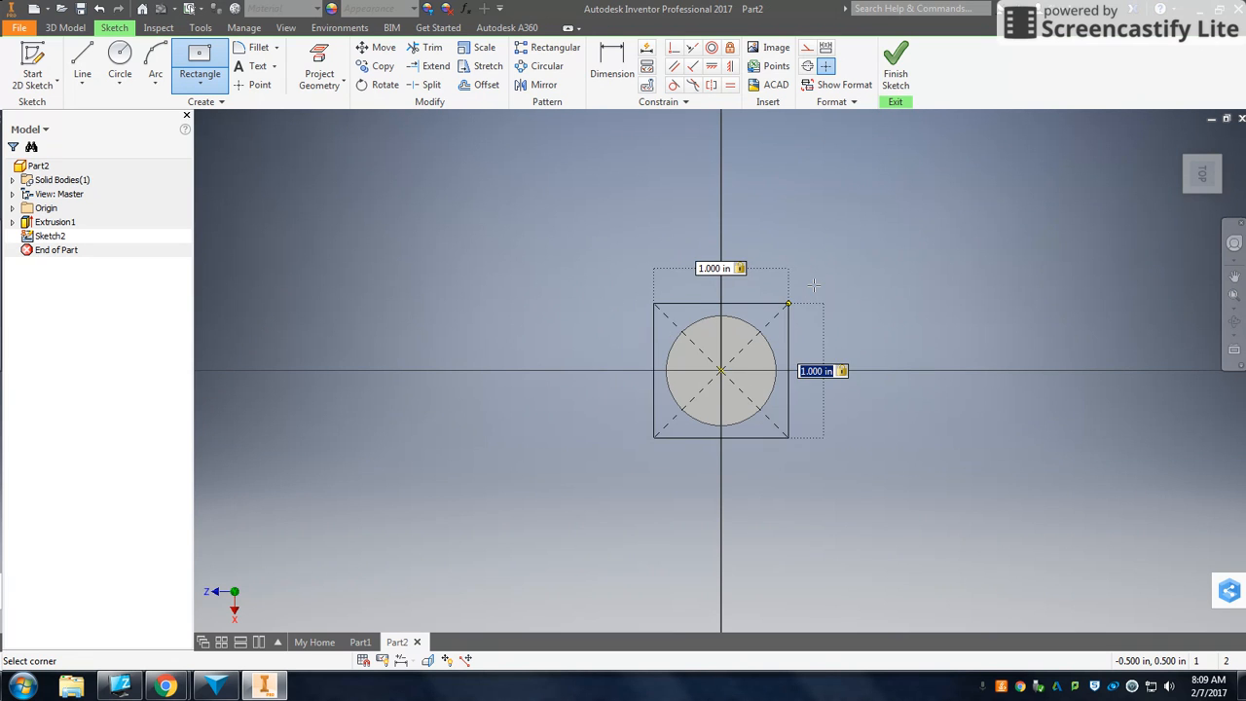
key(Return)
click(896, 64)
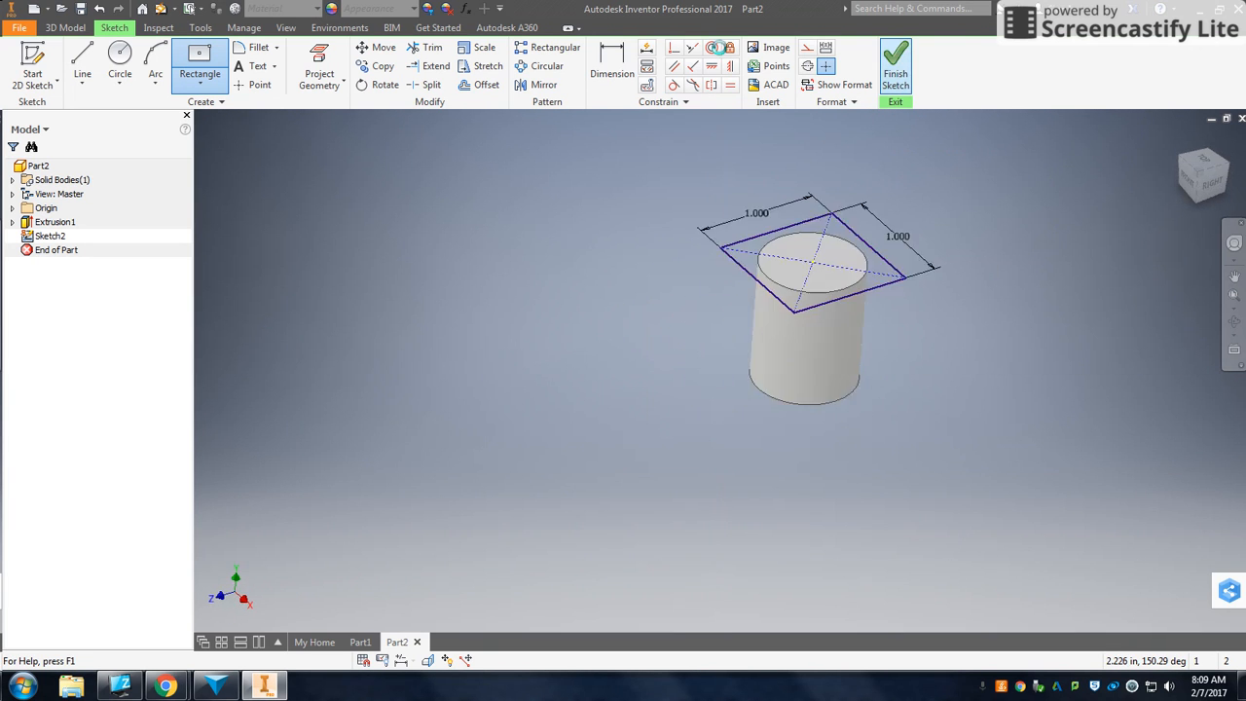
- Extrude the square 1 in to form a cube on top of the cylinder
key(e)
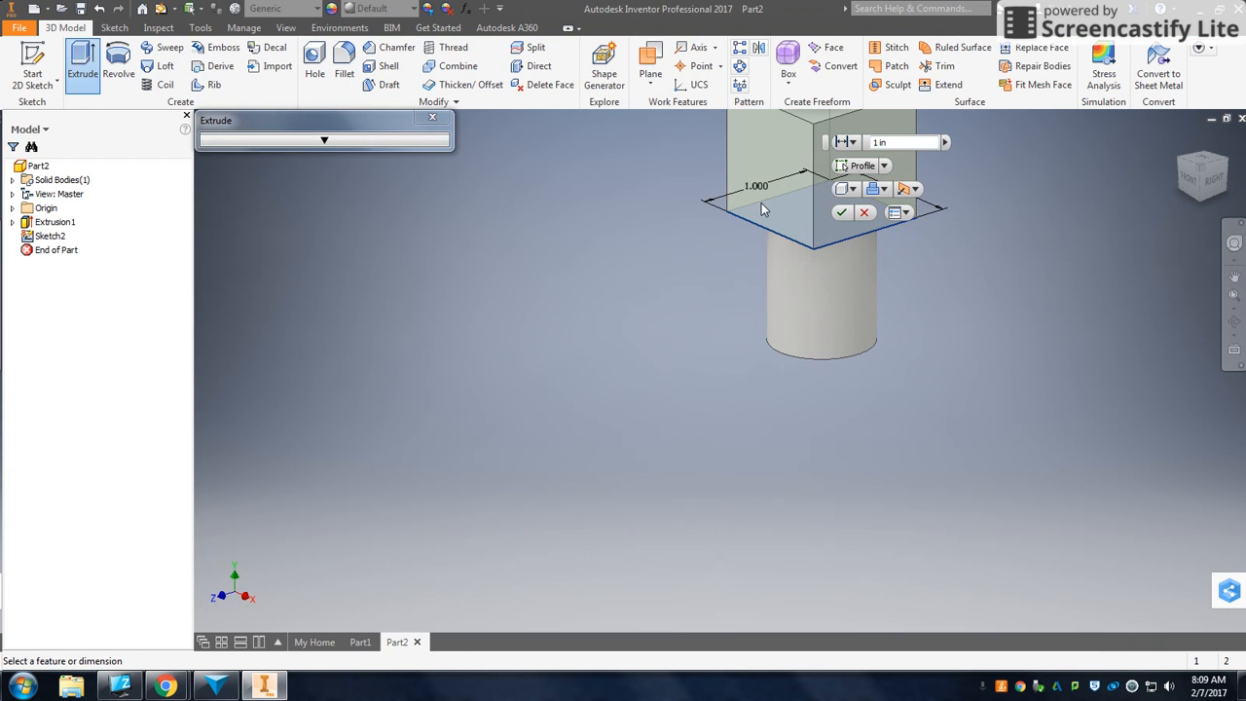
click(842, 212)
scroll(891, 231, down, 3)
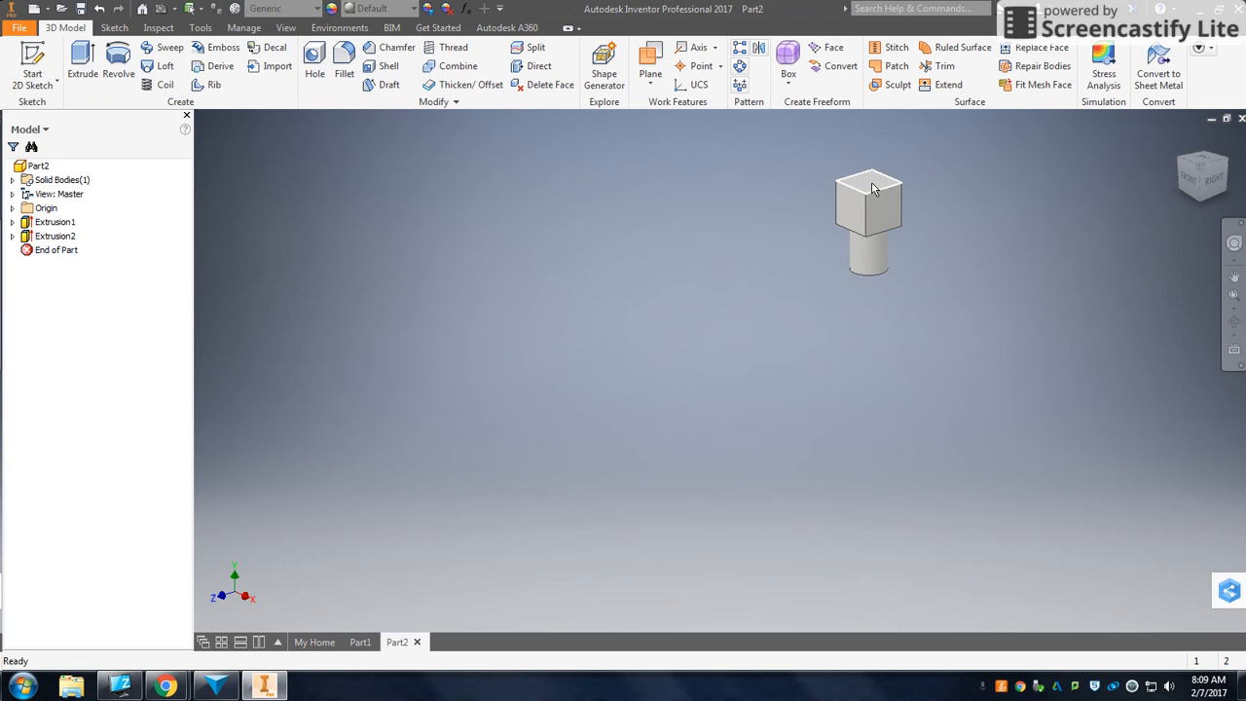
- Start a sketch on the cube's top face and finish it without drawing anything
click(873, 190)
click(941, 168)
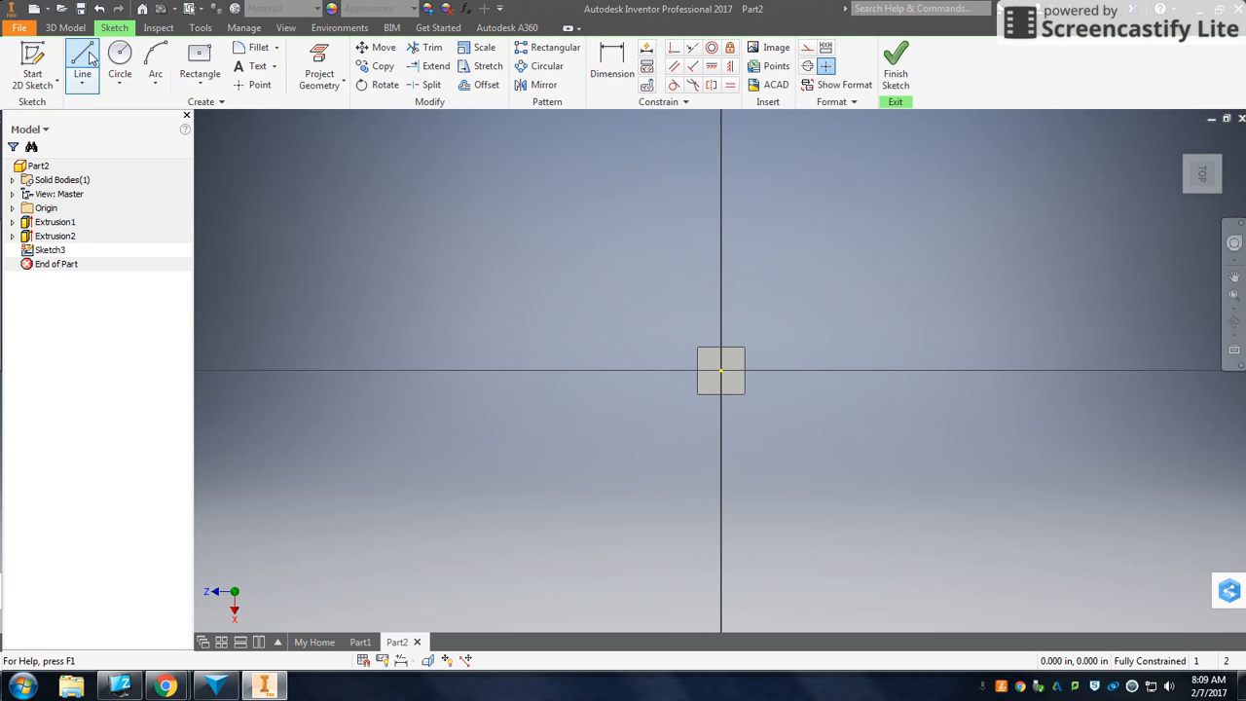
click(894, 64)
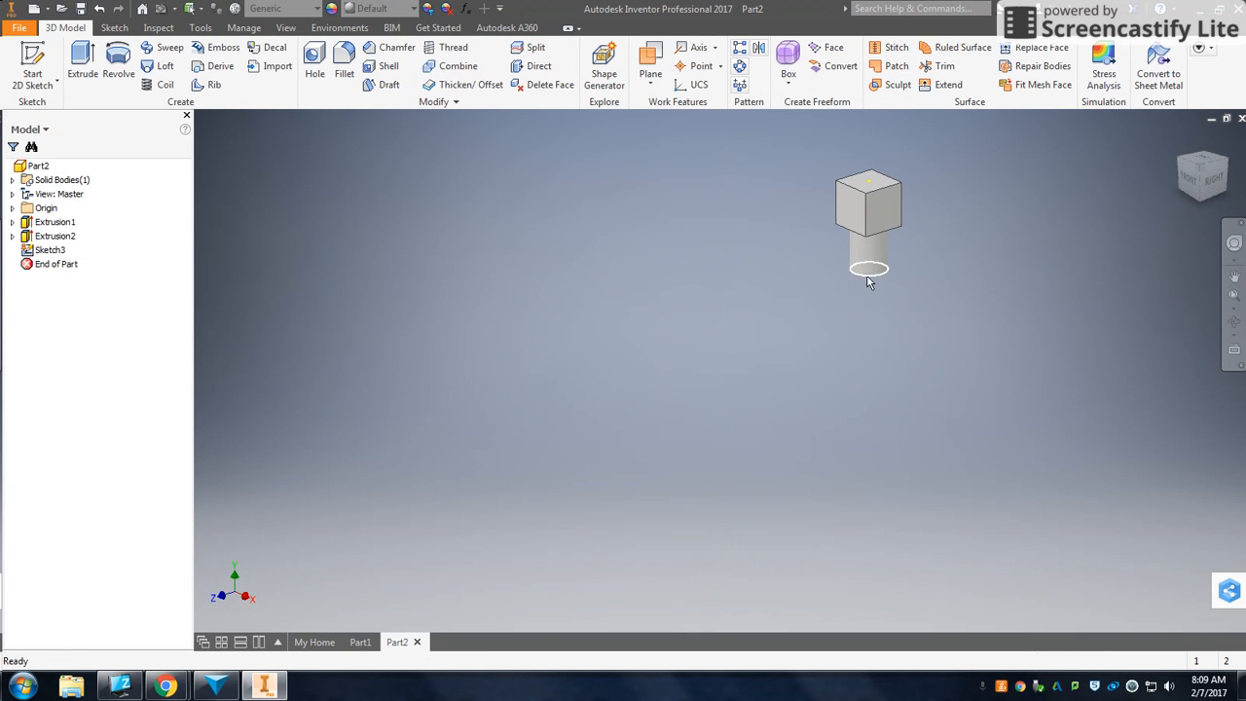
- Inspect the cylinder-and-cube model from different angles and distances
click(1234, 276)
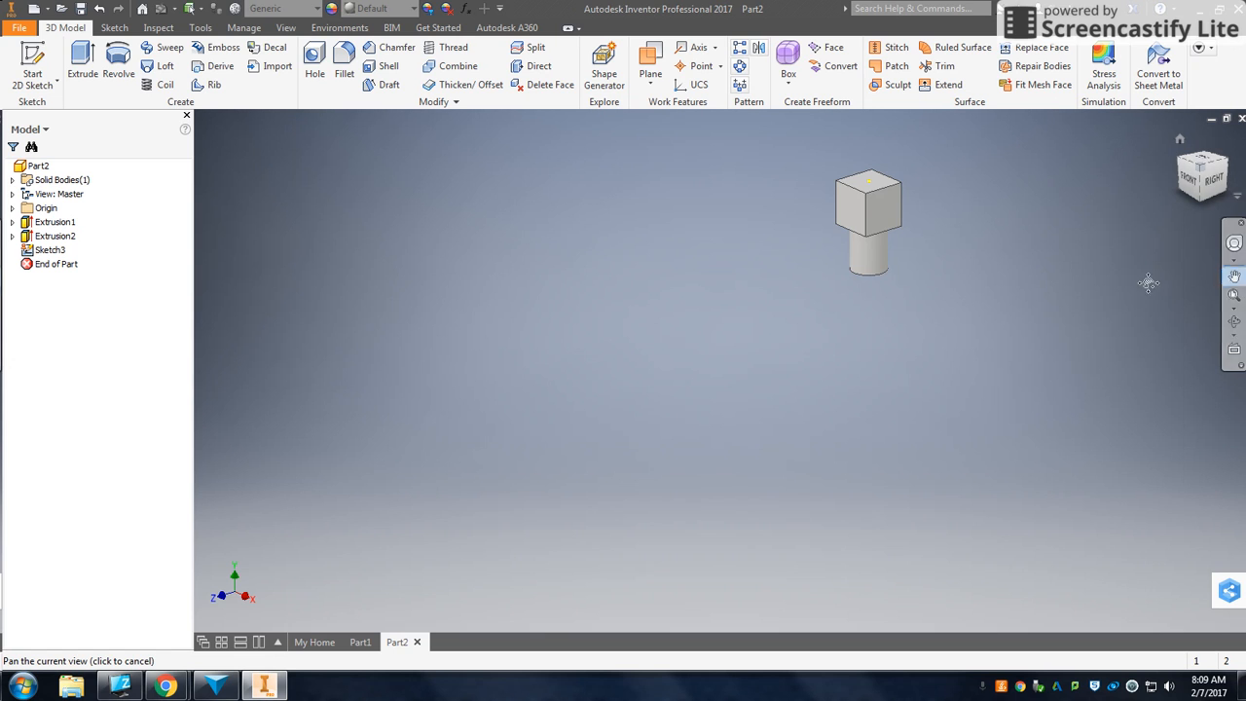
drag(771, 284, 575, 327)
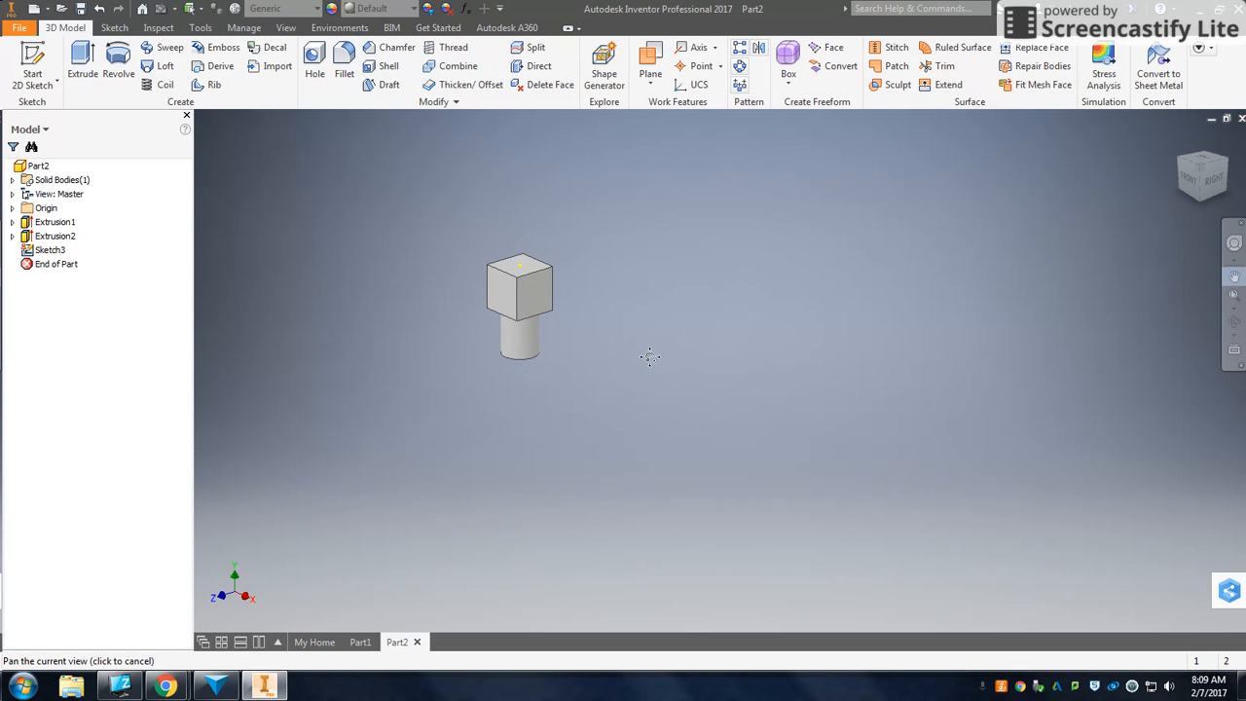
click(1235, 276)
drag(520, 310, 785, 295)
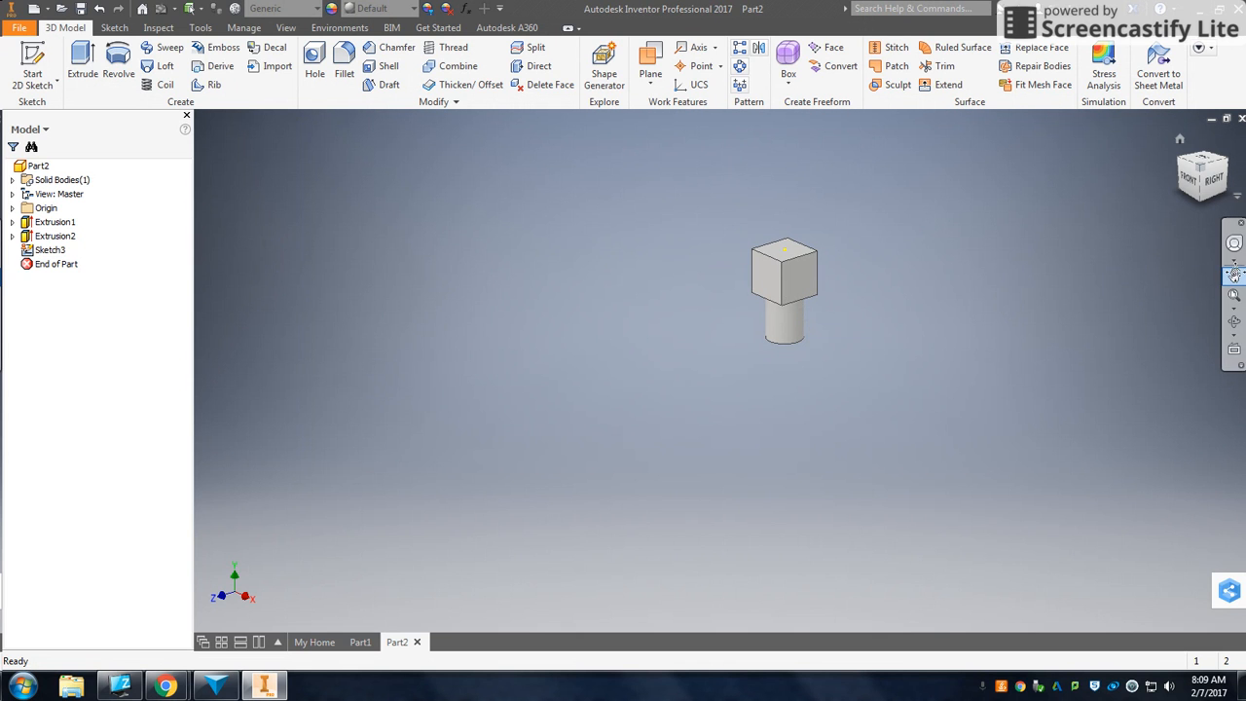
drag(789, 263, 730, 250)
key(Escape)
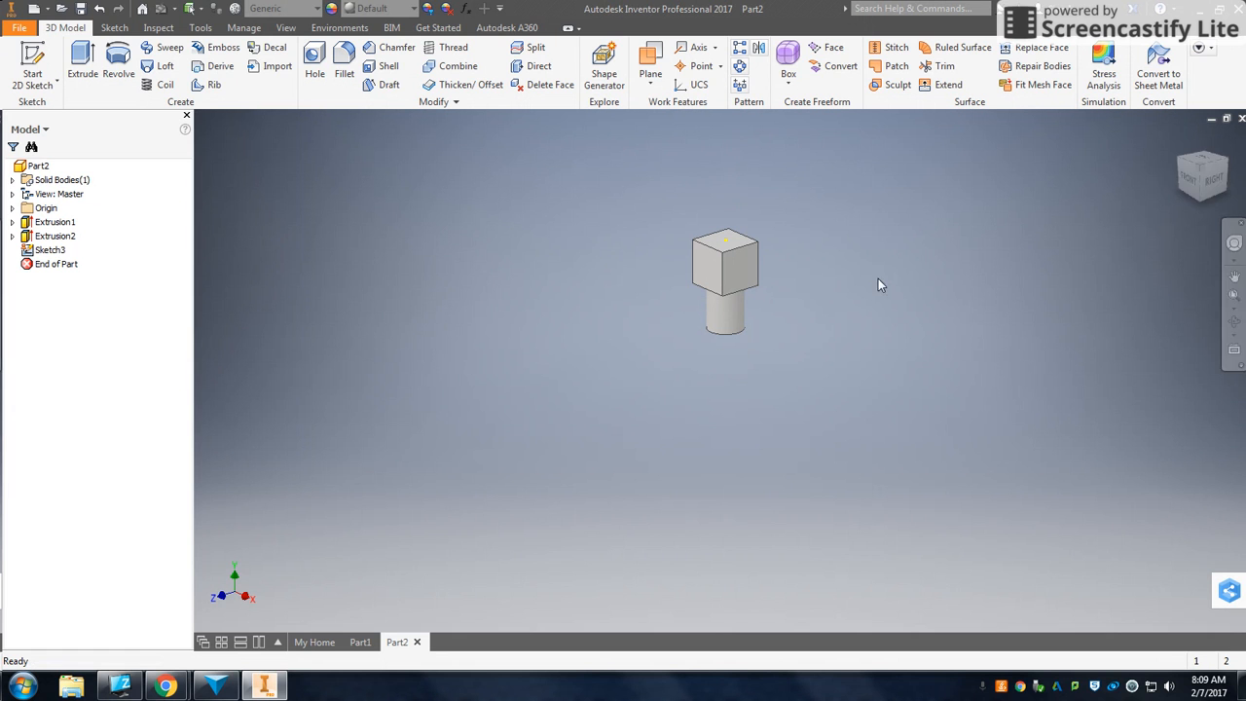
click(1234, 324)
drag(827, 281, 555, 356)
drag(660, 415, 593, 331)
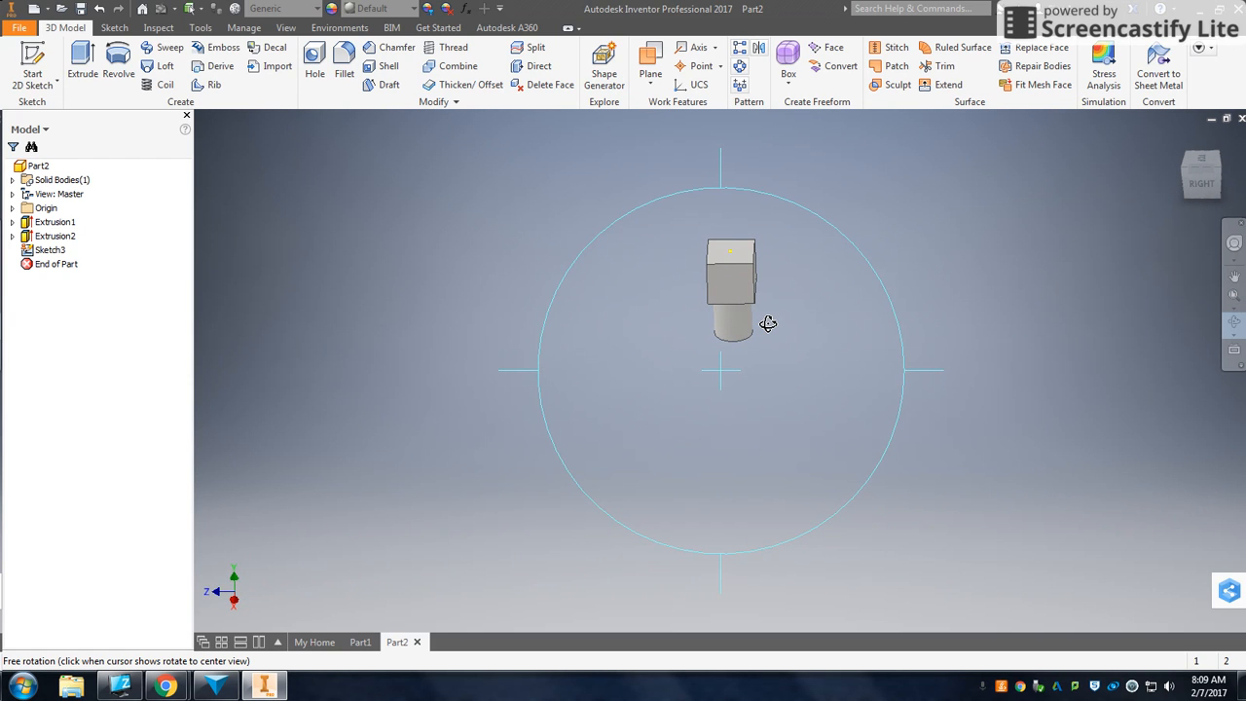
scroll(768, 323, down, 2)
scroll(769, 323, down, 3)
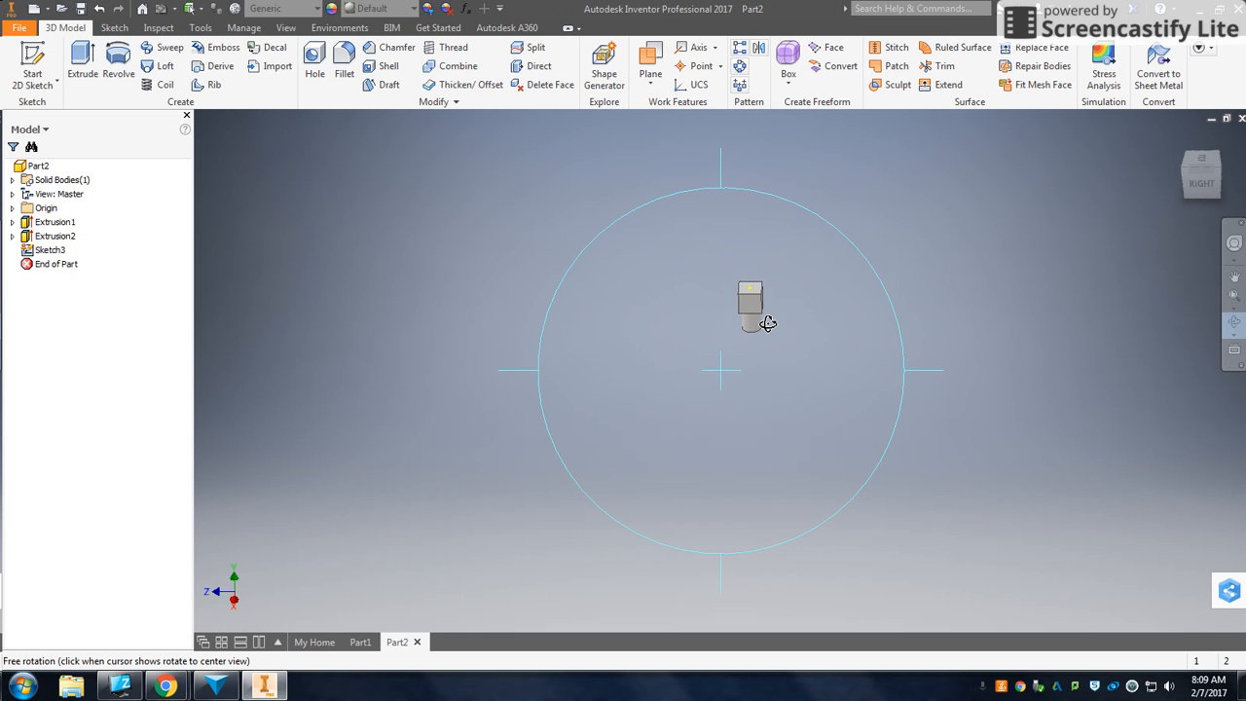
scroll(768, 323, down, 2)
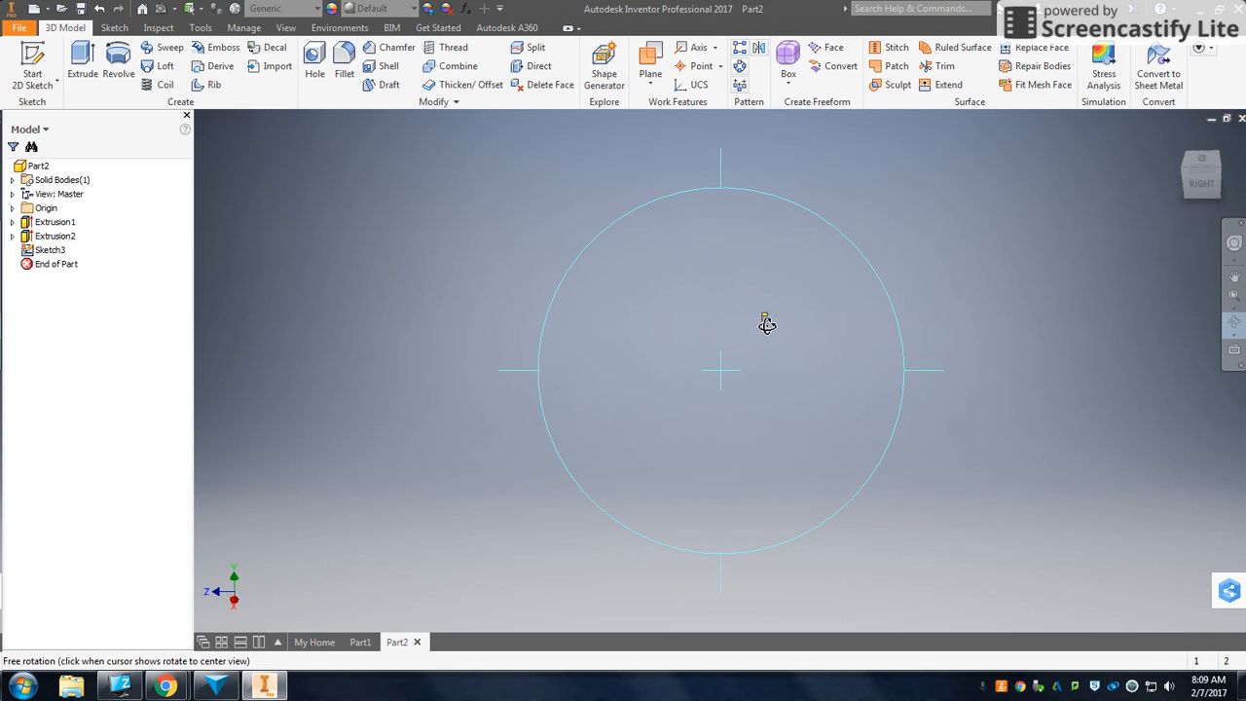
scroll(764, 320, up, 6)
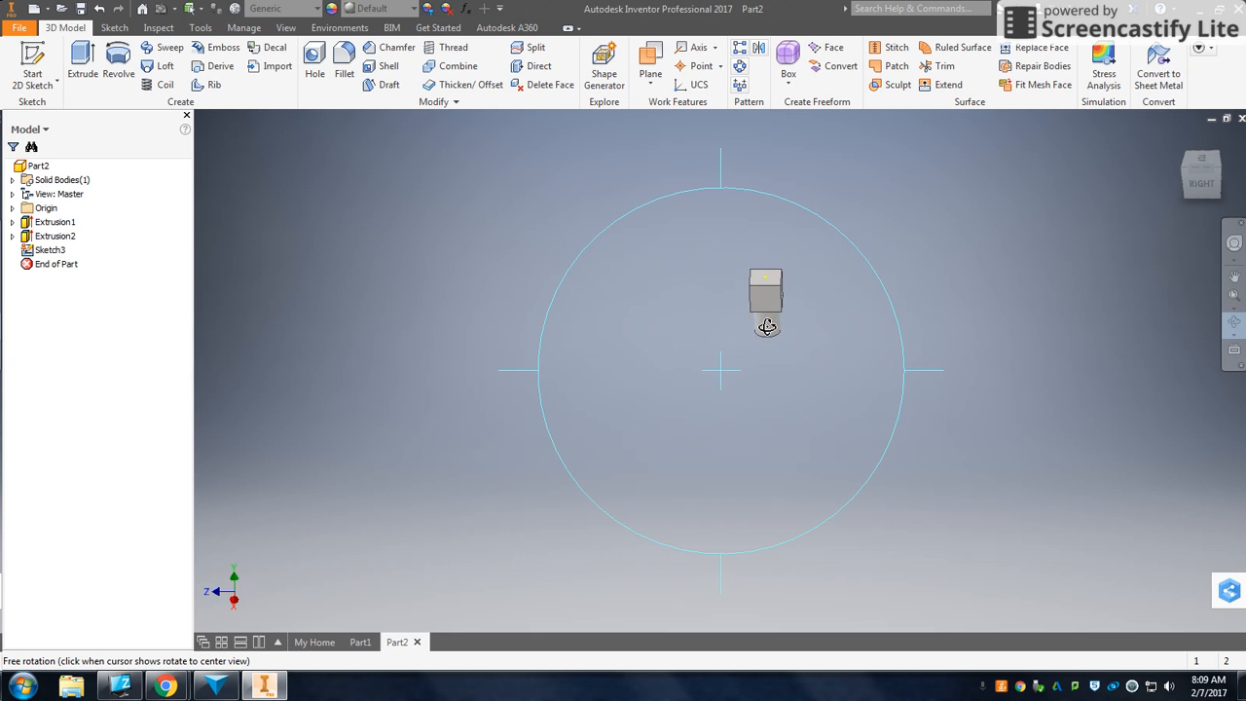
scroll(771, 273, up, 5)
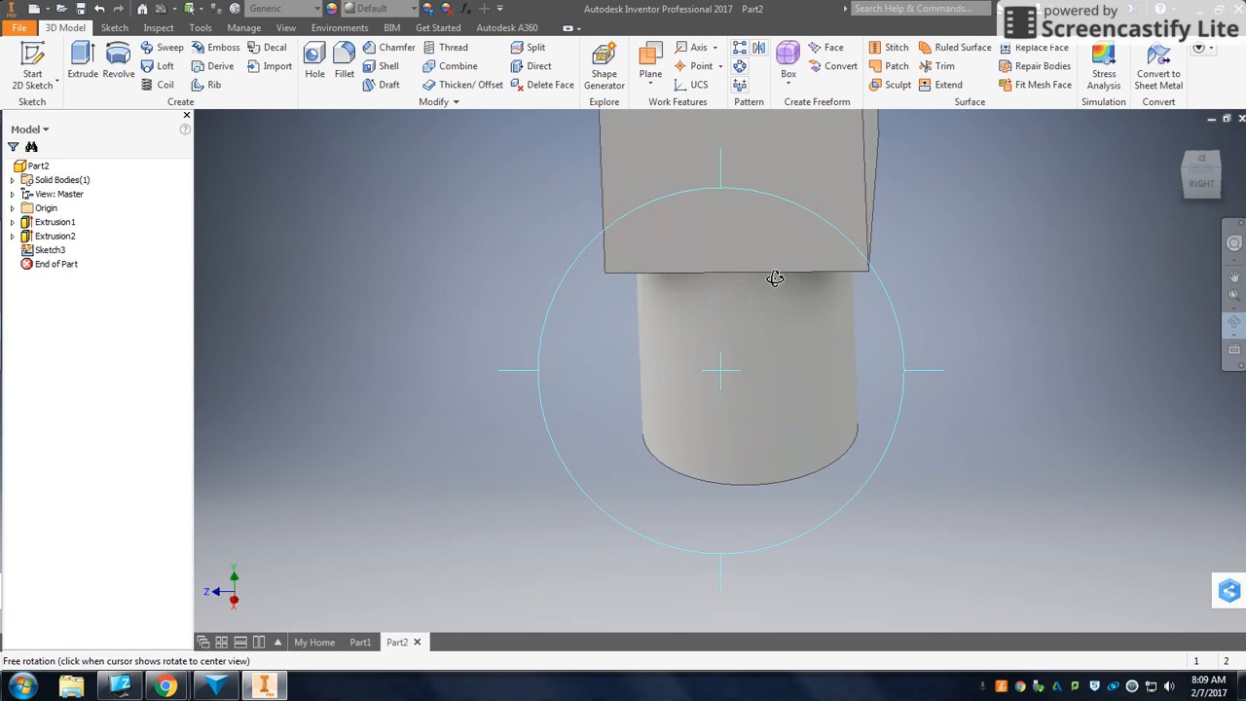
scroll(776, 285, down, 5)
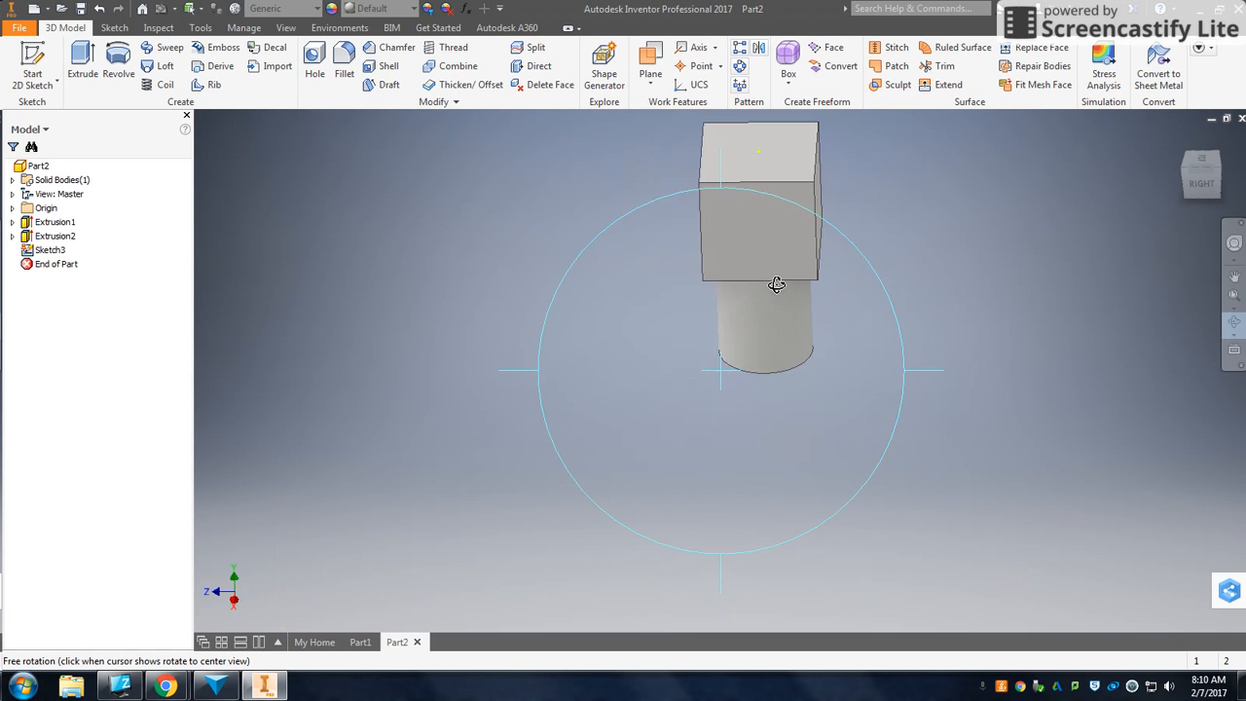
scroll(776, 284, down, 2)
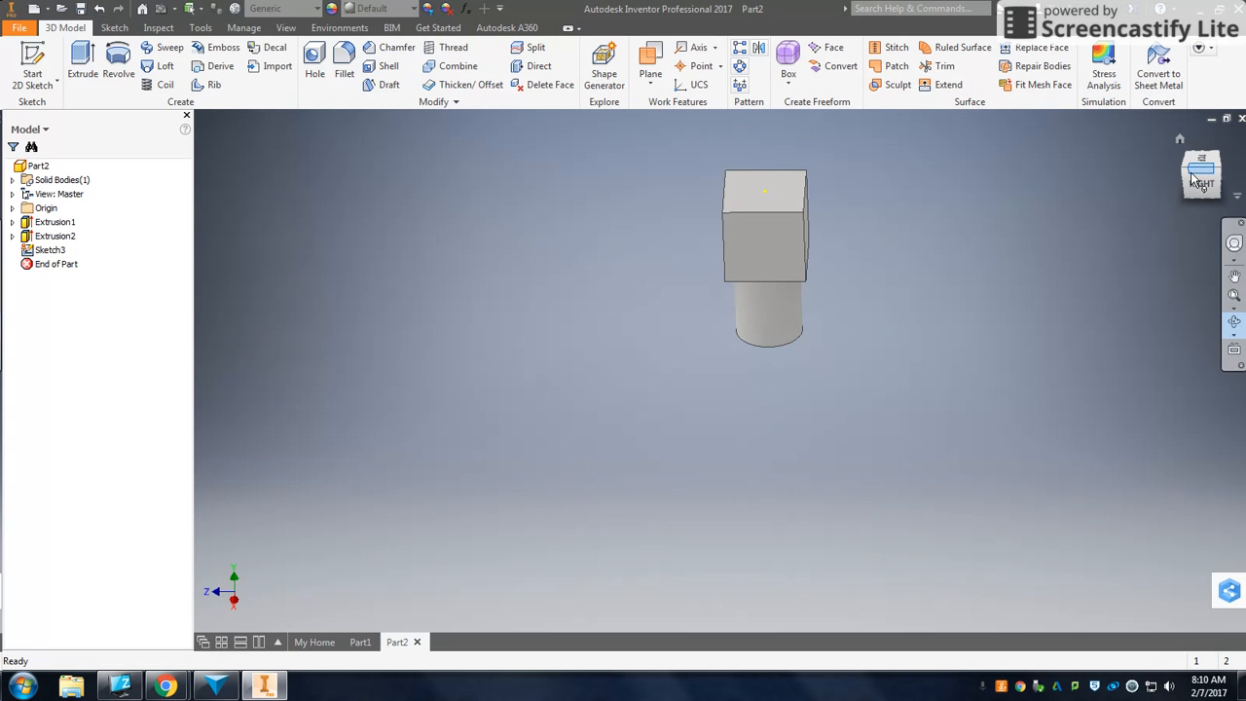
- Switch to 123D Design to view the sample project
click(216, 687)
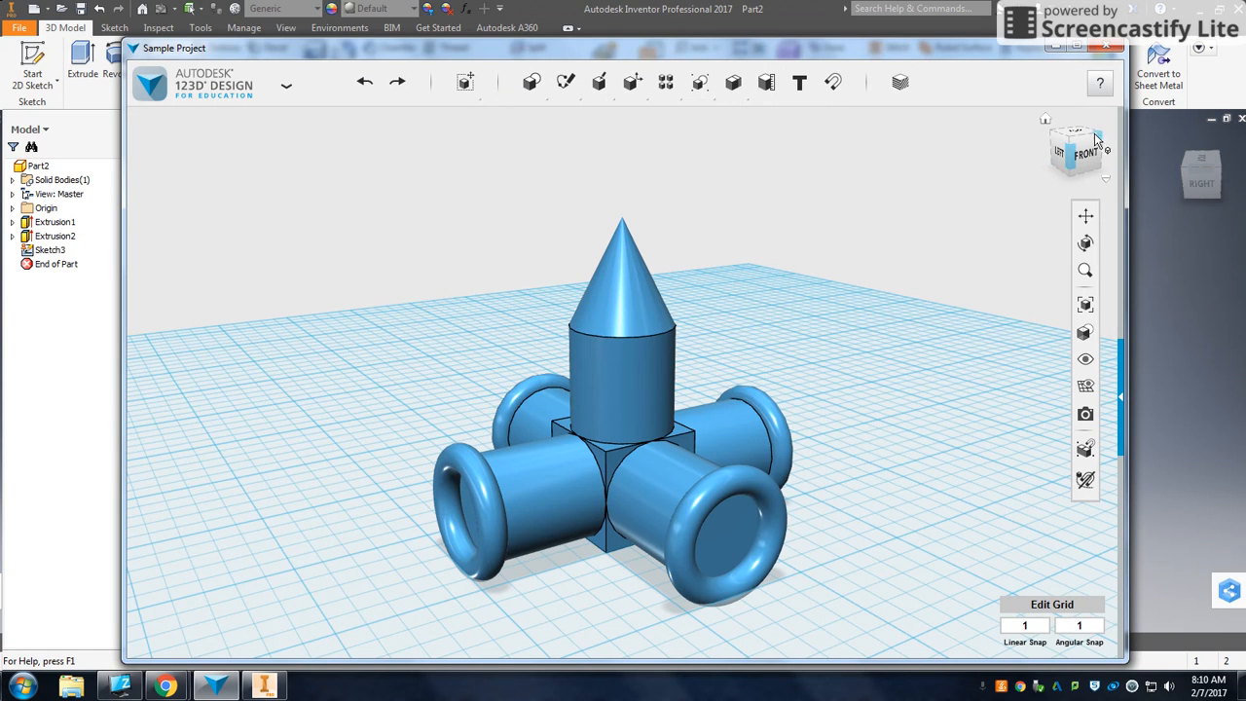
- Return to Inventor and view the cylinder-and-cube model from top, right and home orientations
click(1188, 315)
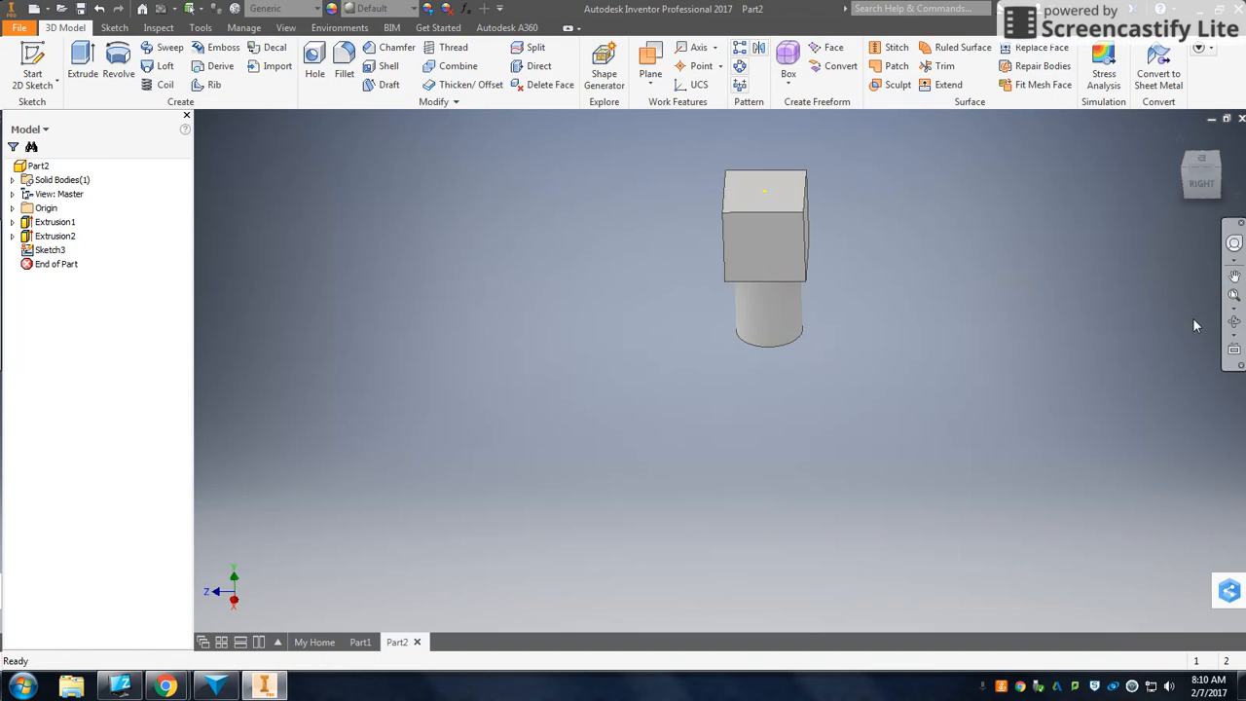
click(1186, 174)
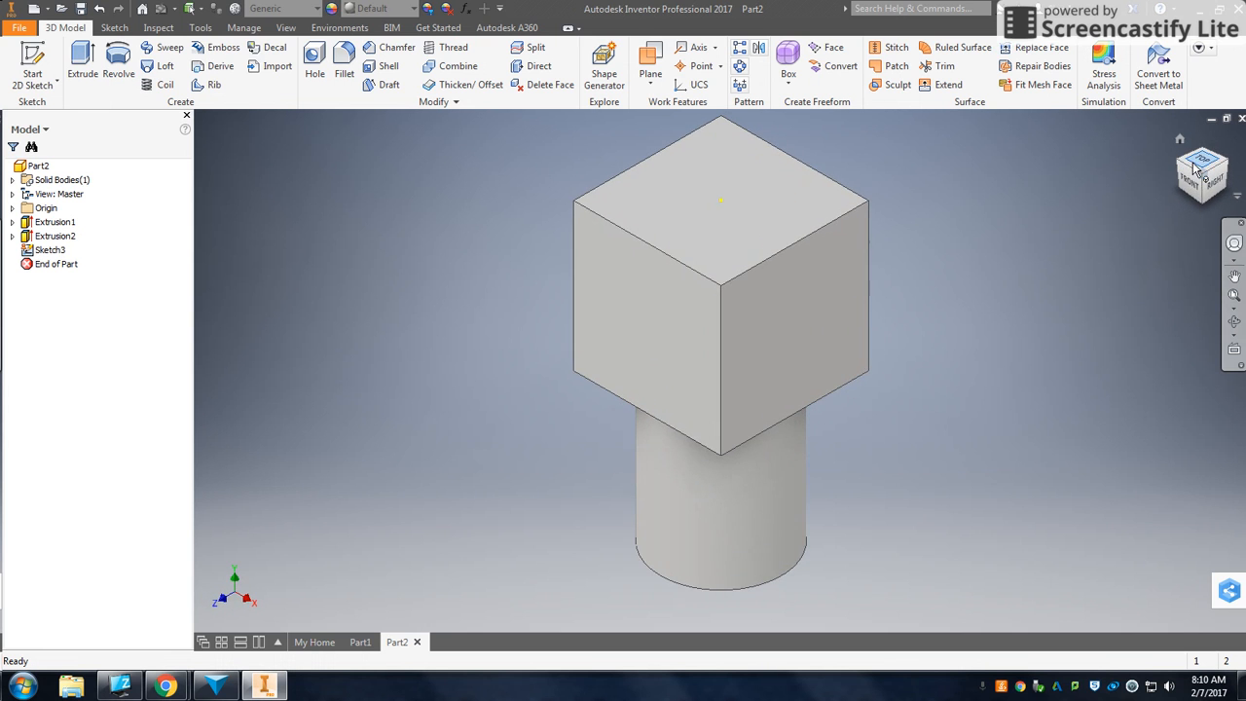
click(1202, 165)
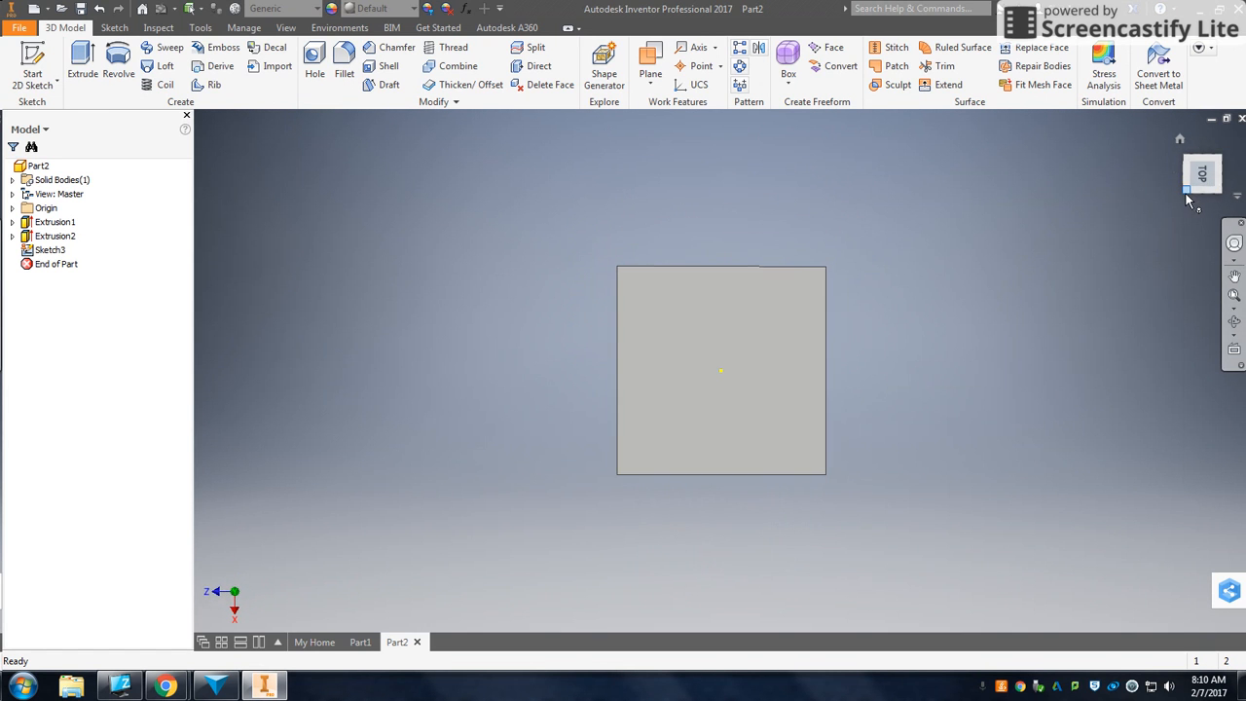
click(1210, 195)
click(1204, 191)
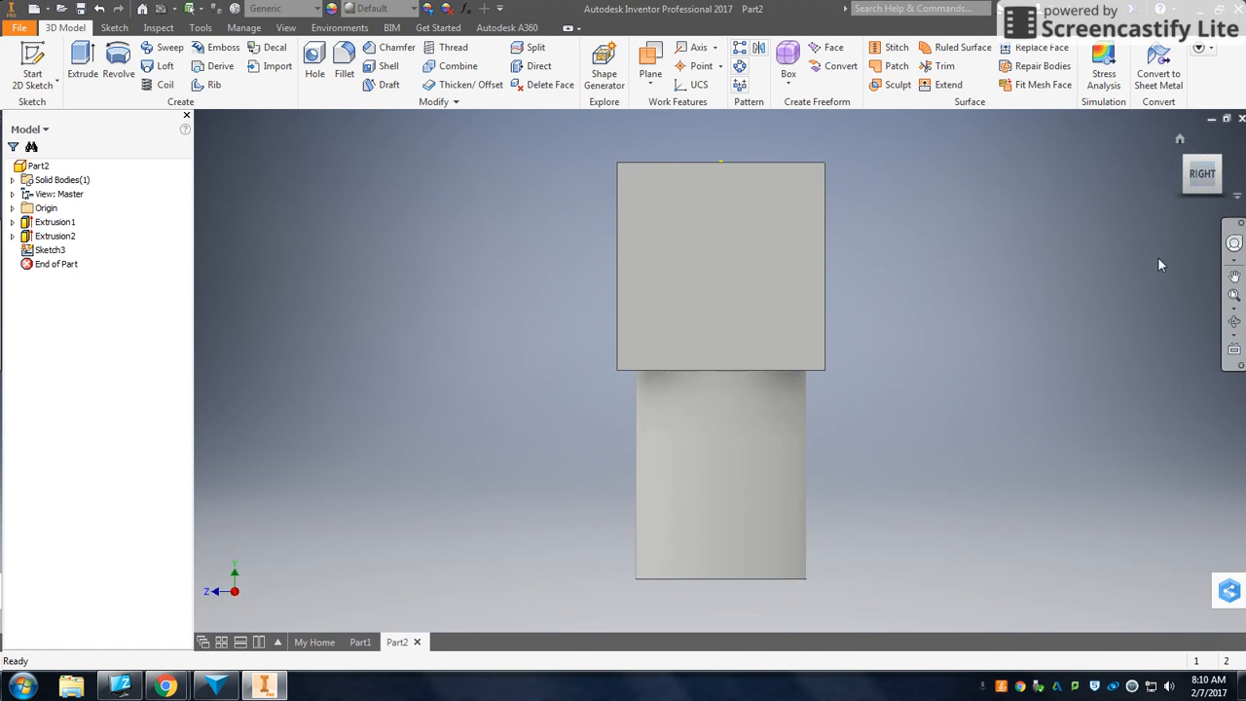
click(1198, 160)
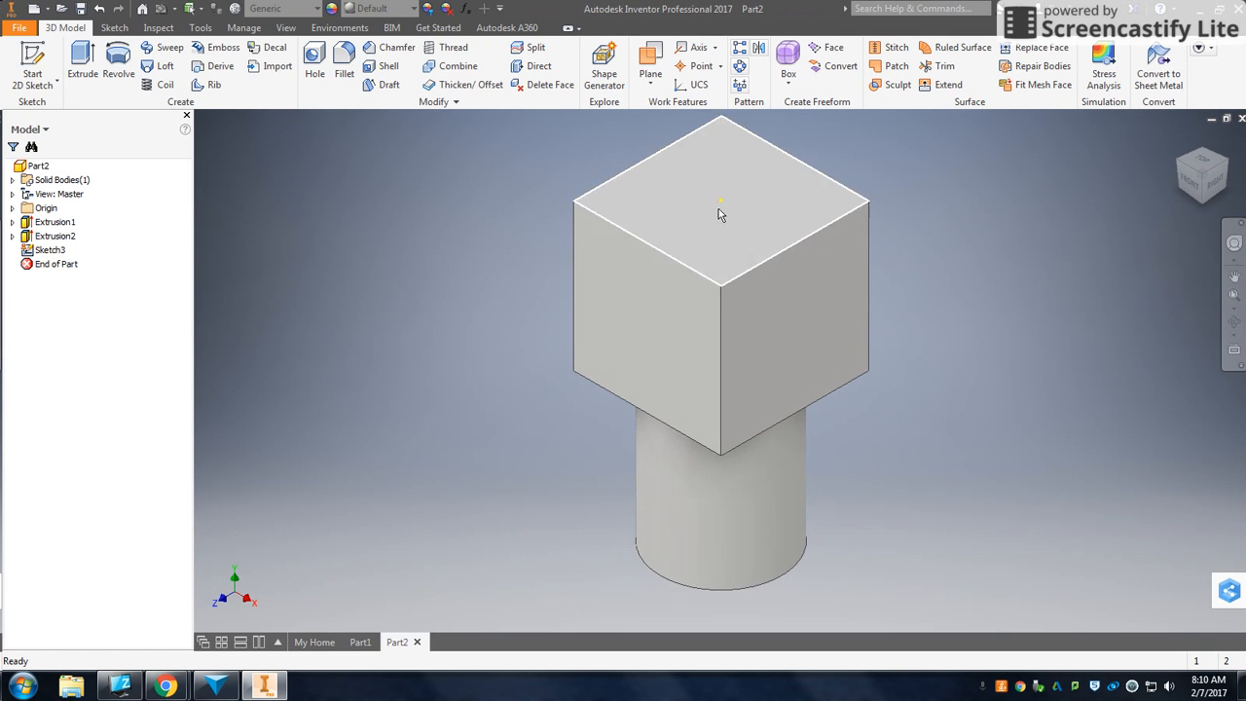
- Save the part as Sample project in the user's network drive folder and close it
click(20, 29)
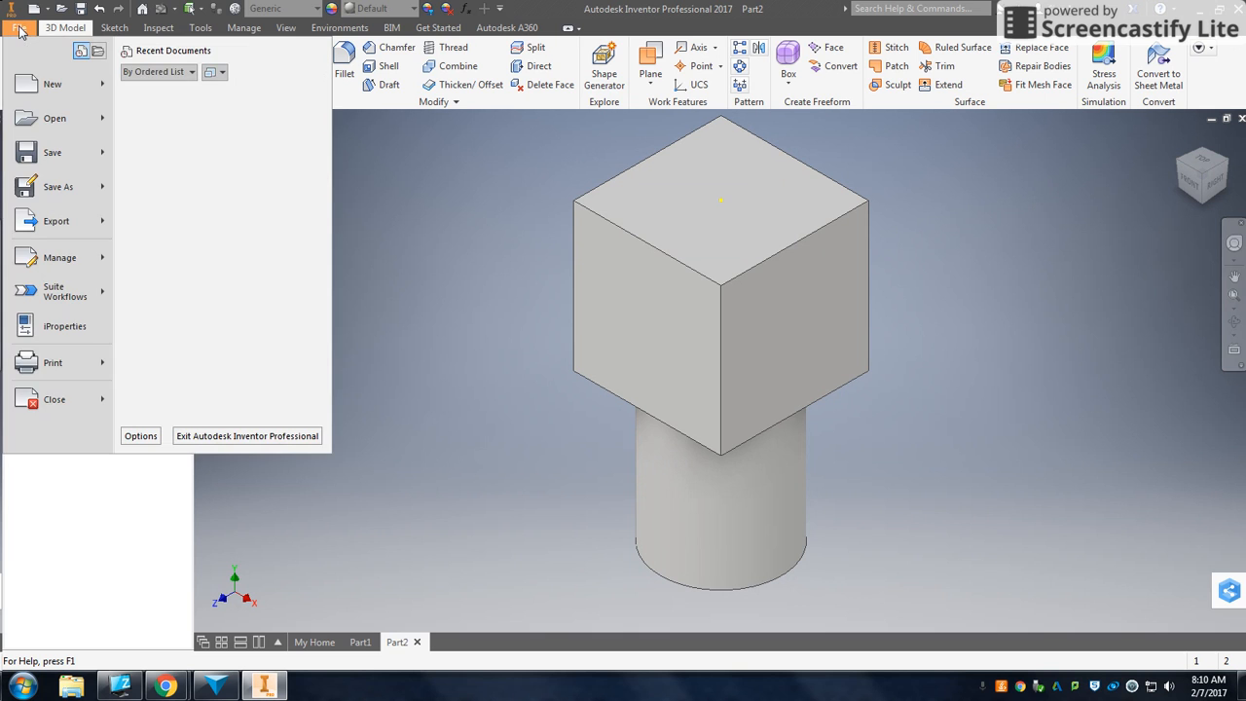
click(52, 192)
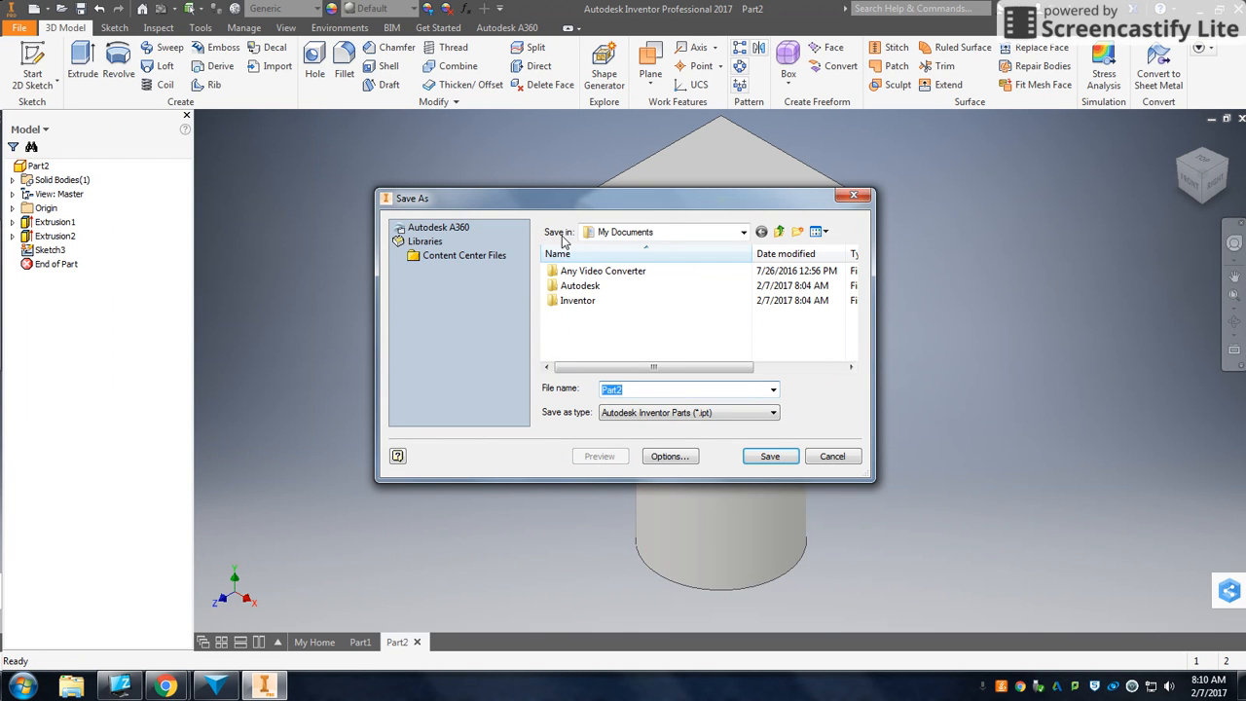
click(743, 233)
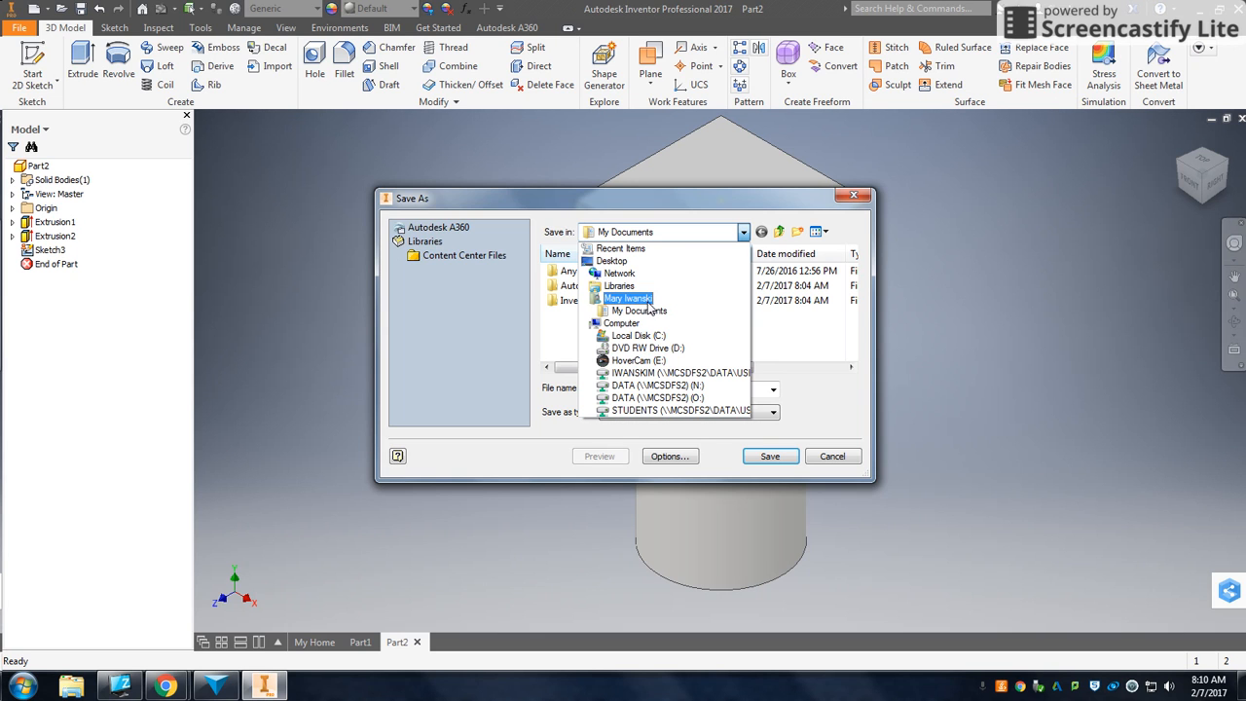
click(713, 373)
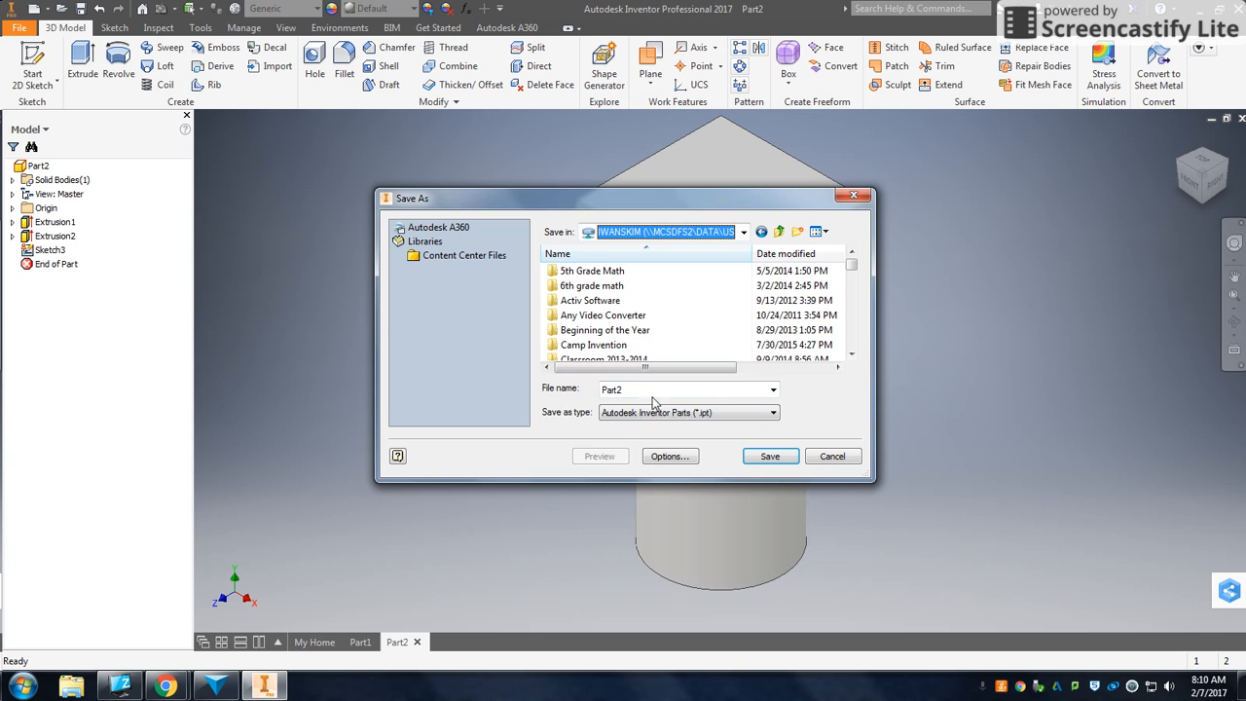
drag(629, 390, 584, 395)
key(BackSpace)
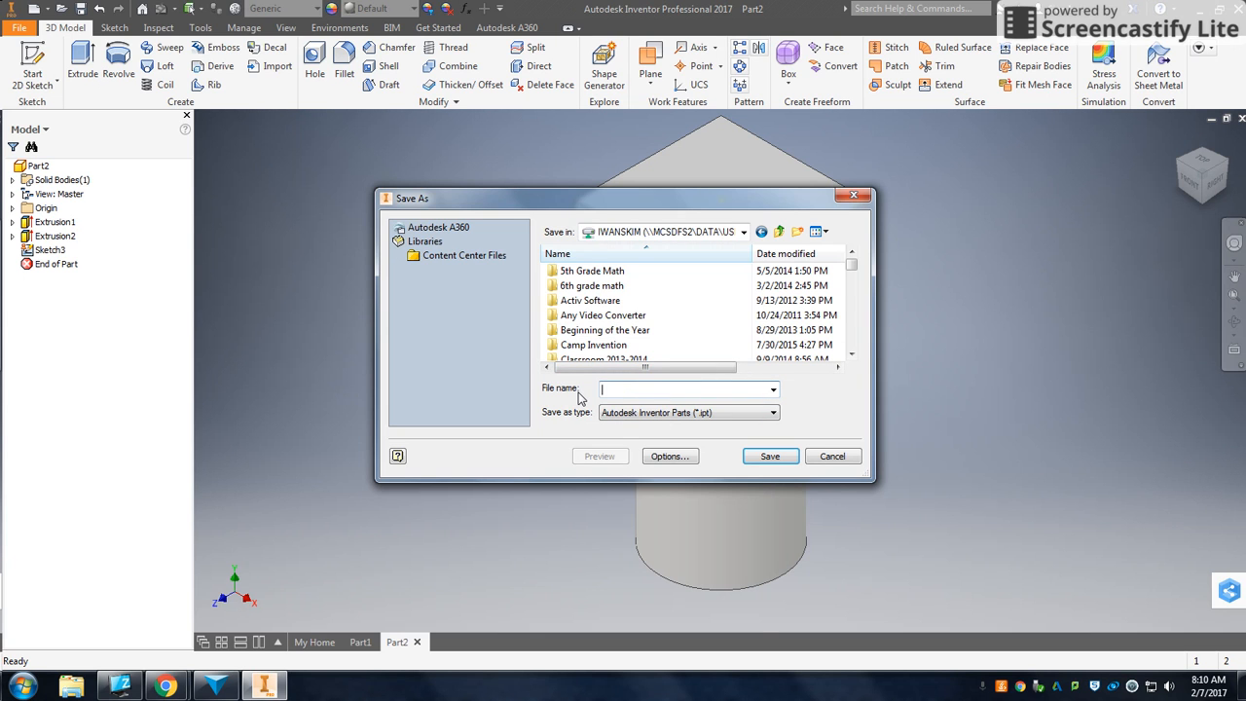
text(Sample project)
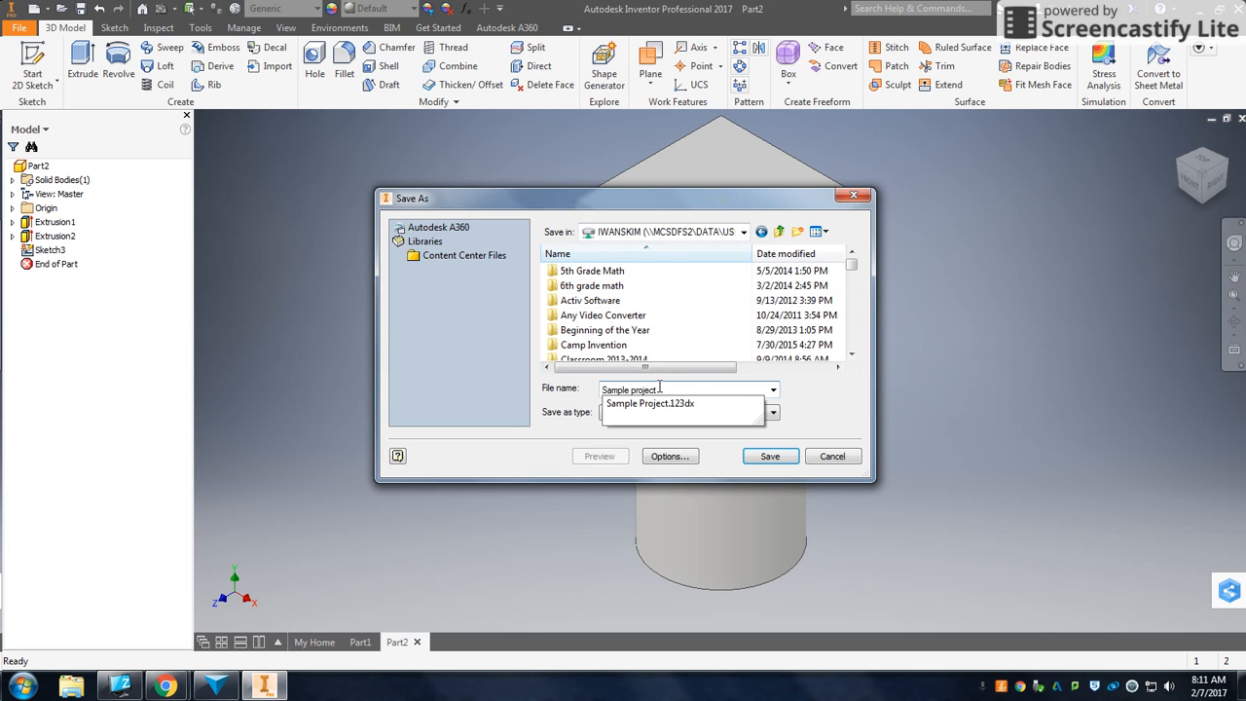
key(Return)
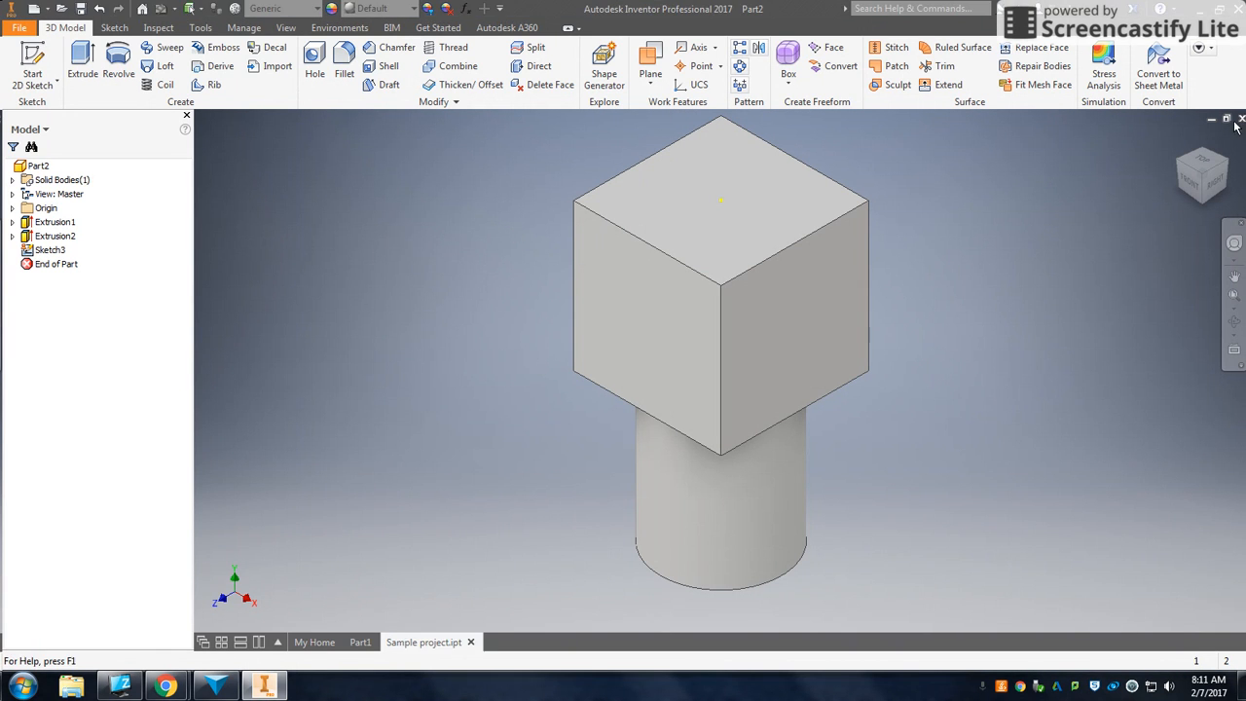
click(1240, 119)
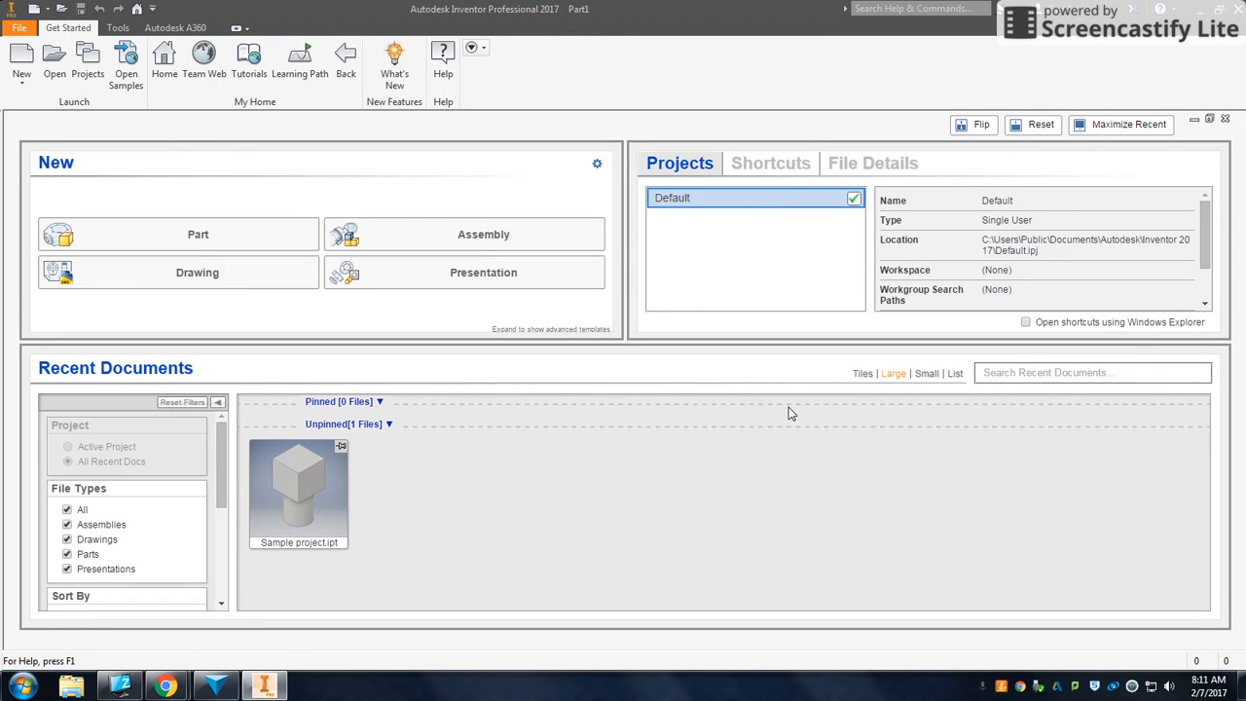
- Open the Pump Box part from the network drive folder
mouse_move(328, 501)
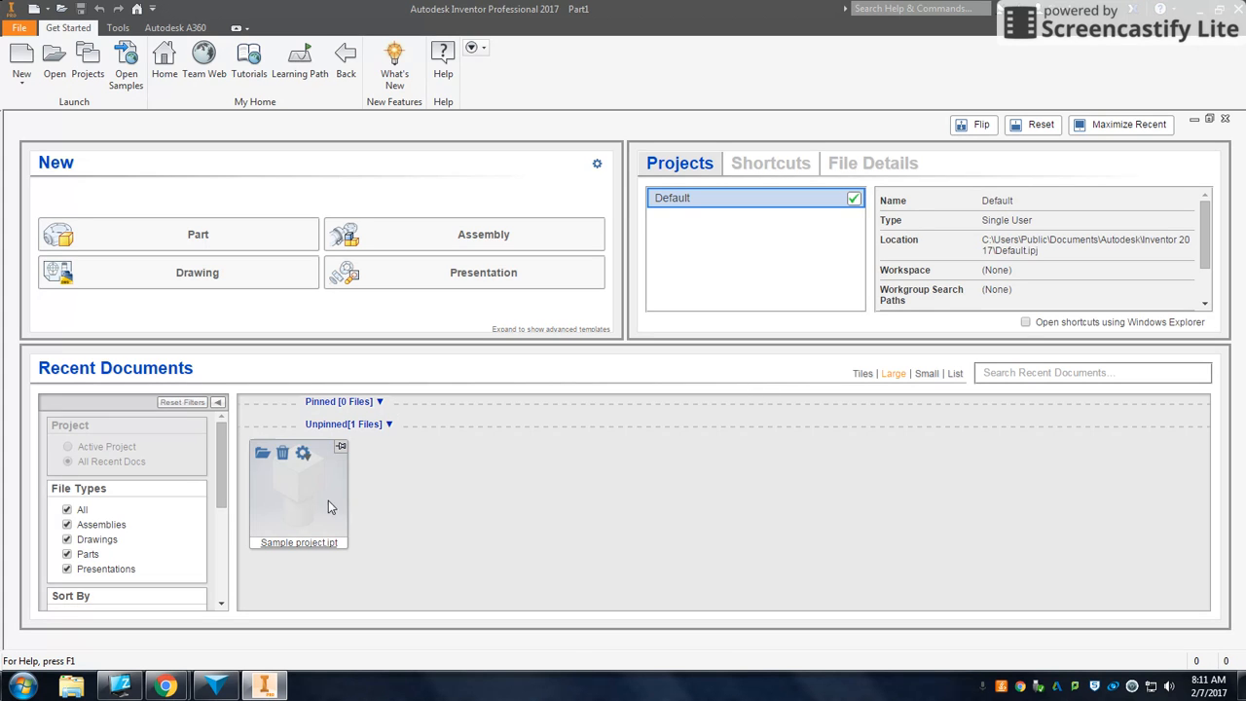
click(61, 63)
scroll(853, 283, down, 4)
drag(854, 282, 855, 347)
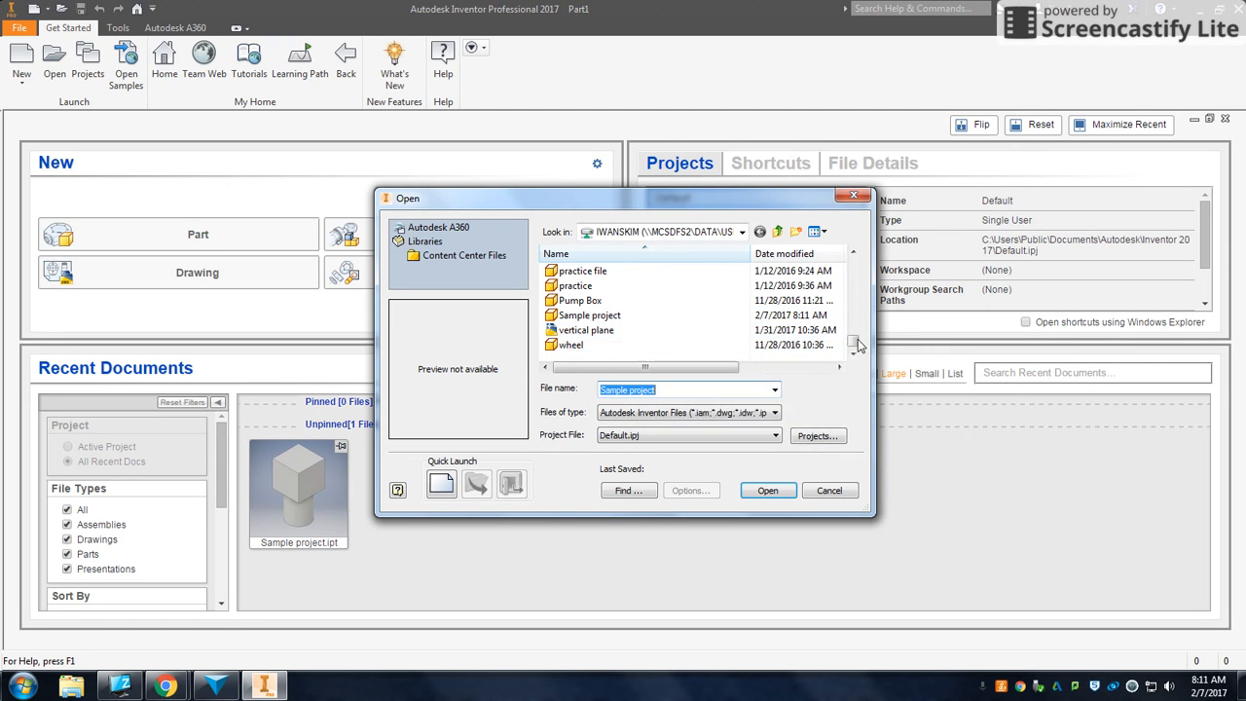
scroll(853, 347, up, 1)
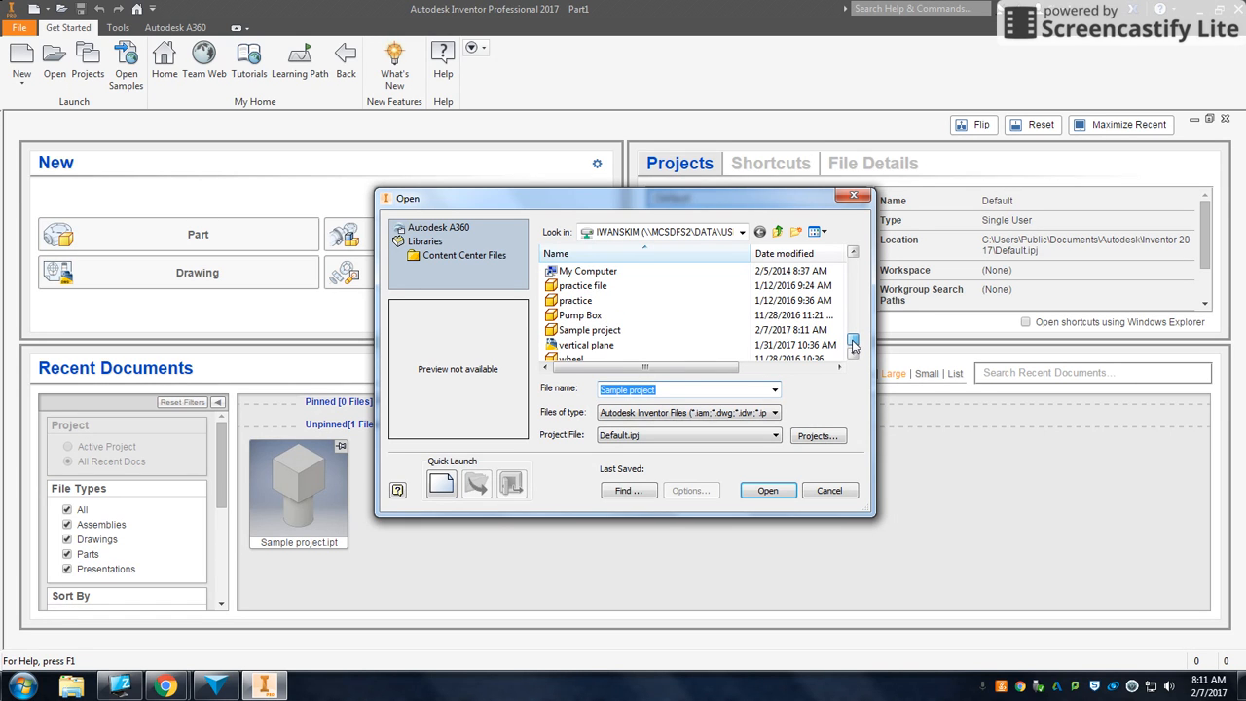
mouse_move(853, 343)
mouse_down()
mouse_move(852, 328)
mouse_move(854, 352)
mouse_up()
double_click(668, 302)
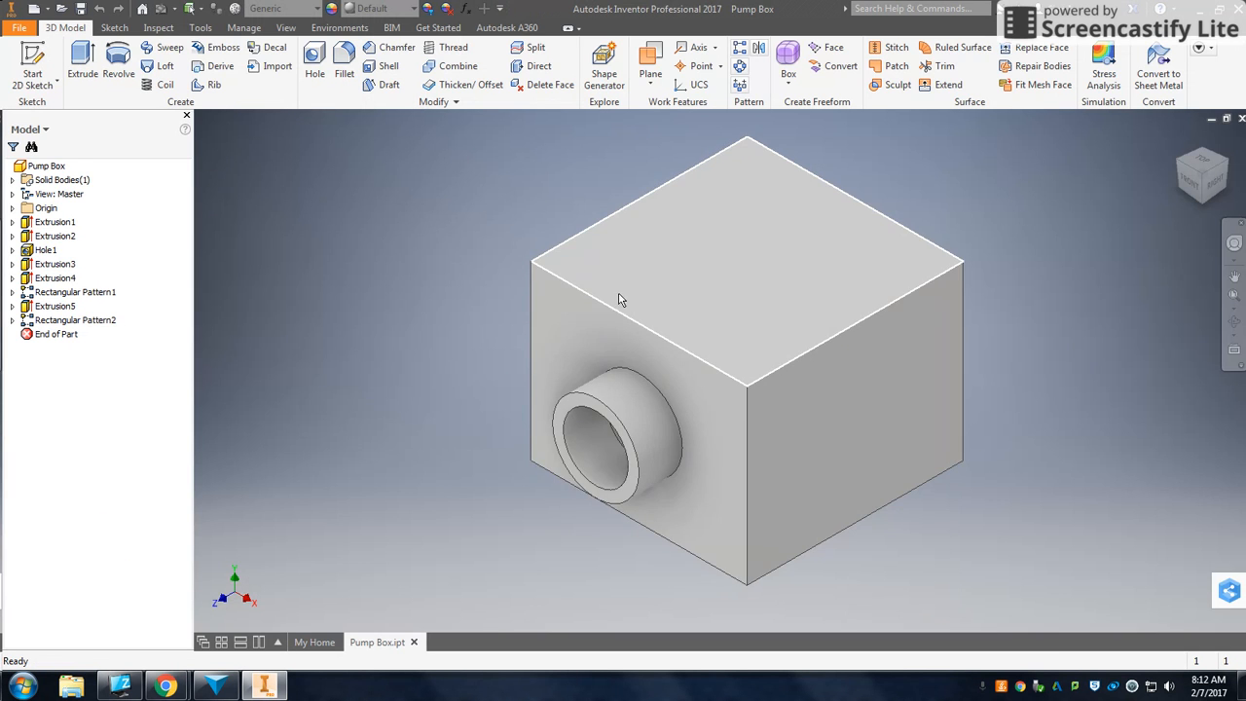
- Examine the Pump Box model from several orientations and zoom levels
scroll(730, 358, down, 5)
scroll(730, 359, up, 5)
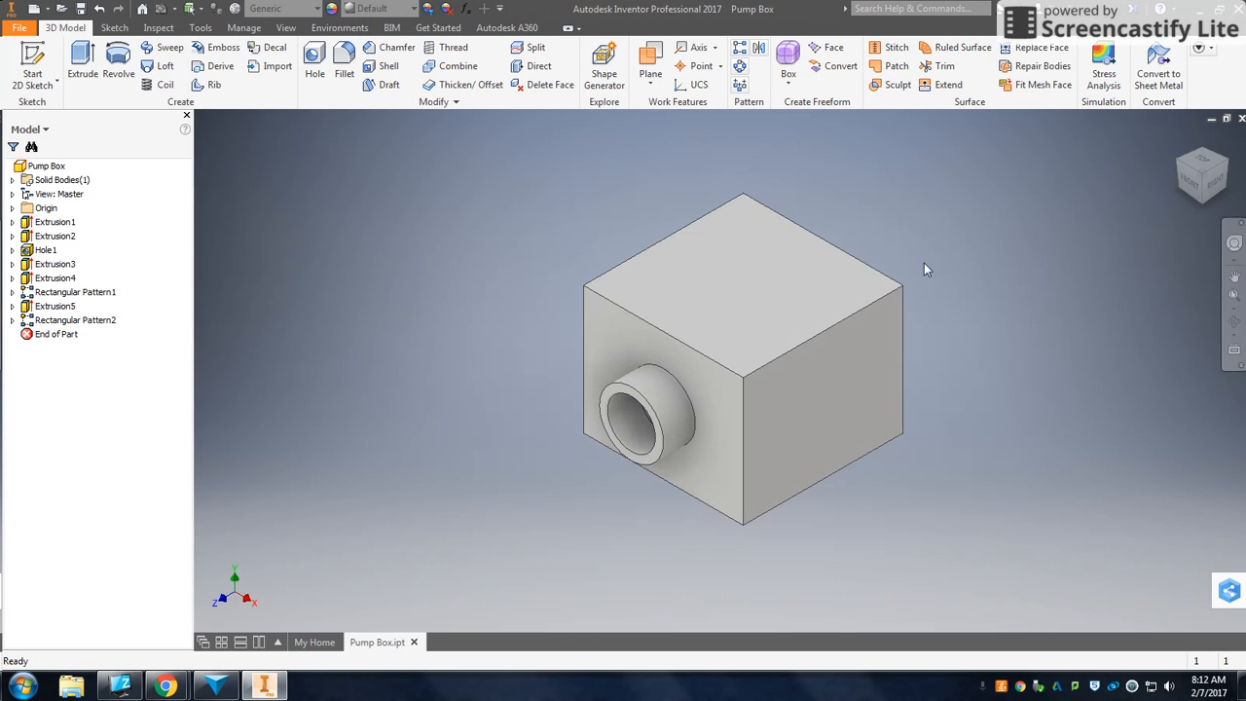
click(1182, 165)
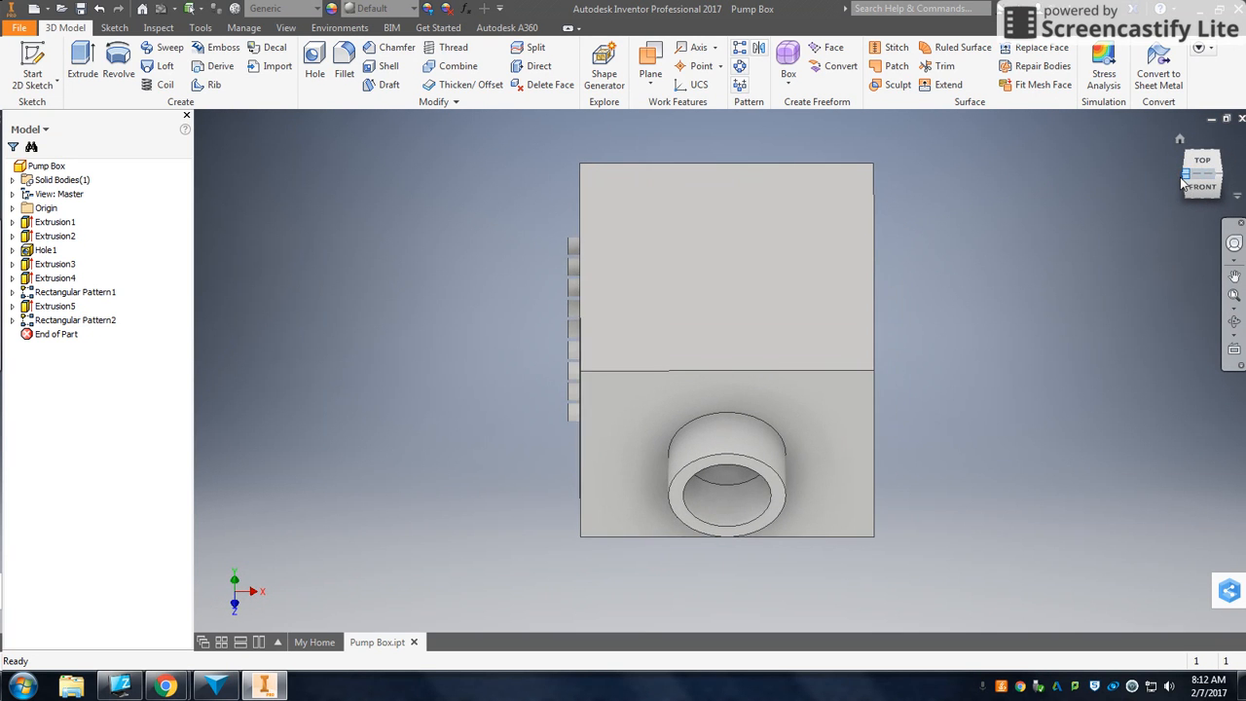
click(1184, 180)
click(1204, 200)
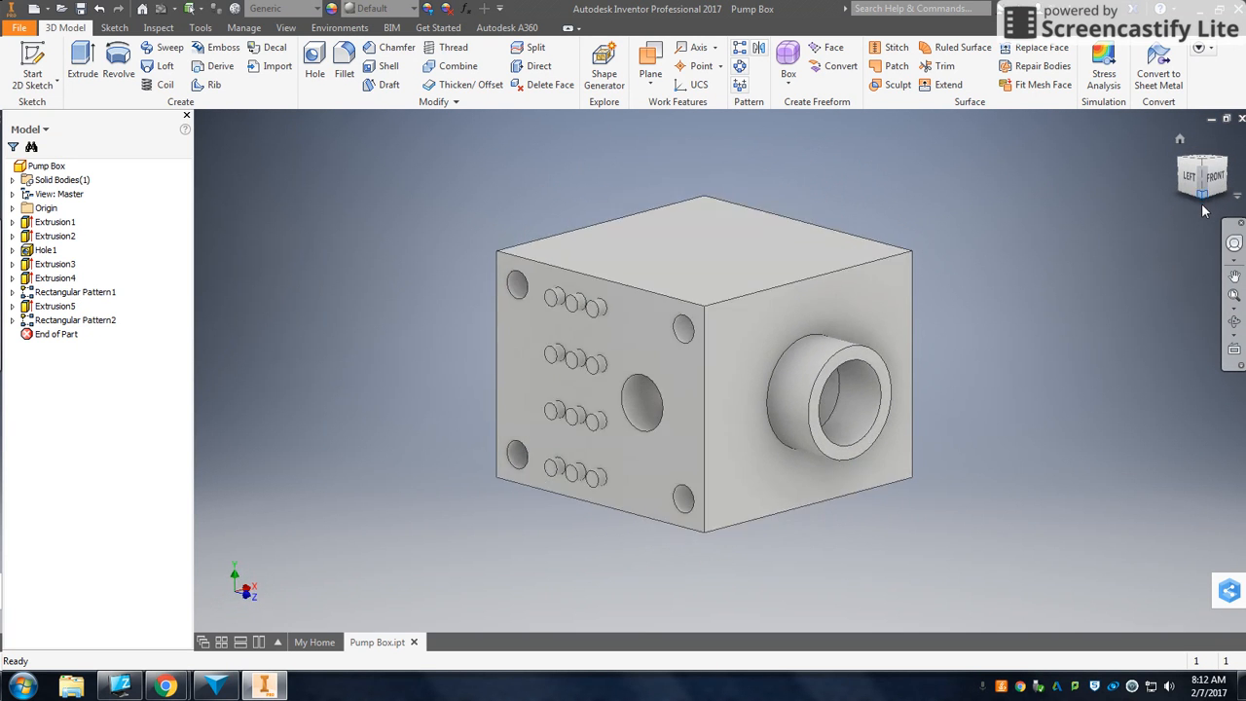